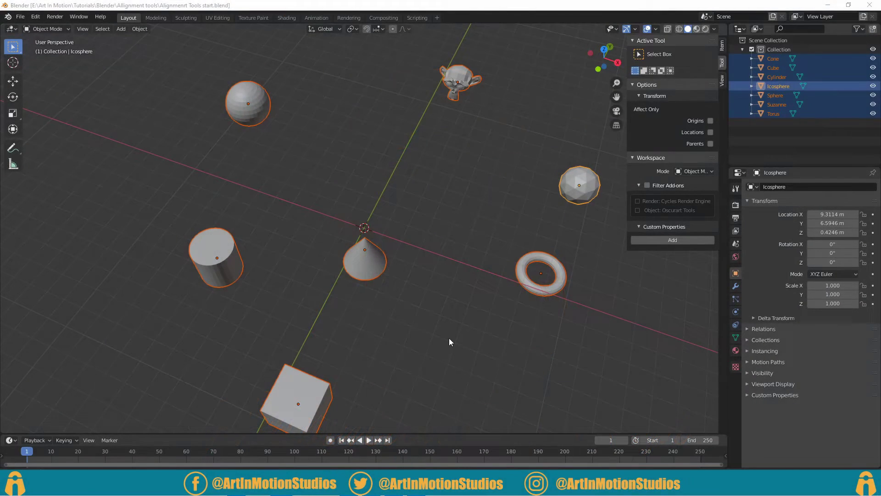
- Select Suzanne, then box-select all seven primitives so Suzanne stays the active object
{"action": "middle_click_drag", "start_coordinate": [449, 338], "coordinate": [427, 305]}
{"action": "scroll", "coordinate": [454, 313], "scroll_direction": "down", "scroll_amount": 4}
{"action": "scroll", "coordinate": [455, 313], "scroll_direction": "up", "scroll_amount": 4}
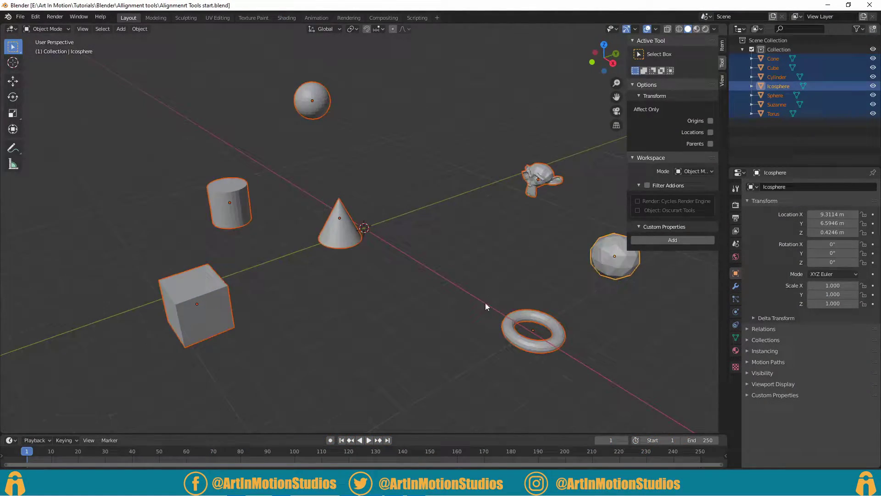
{"action": "middle_click_drag", "start_coordinate": [486, 302], "coordinate": [361, 288]}
{"action": "scroll", "coordinate": [371, 280], "scroll_direction": "up", "scroll_amount": 4}
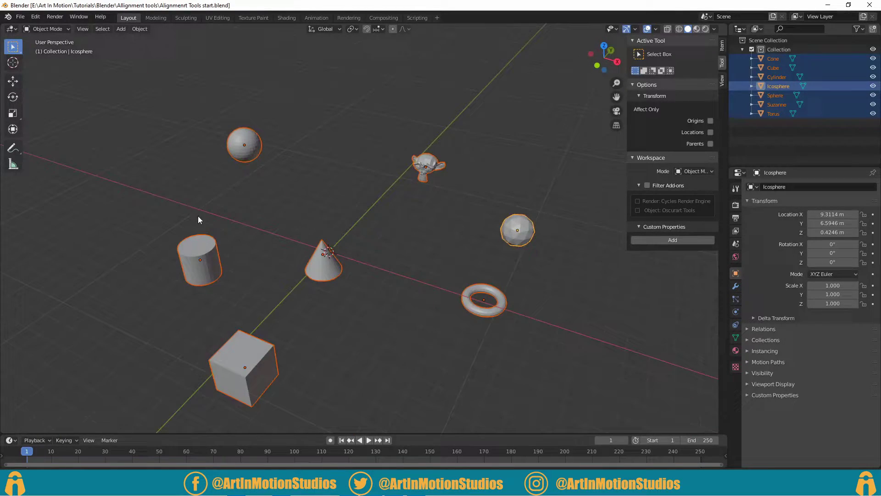
{"action": "left_click", "coordinate": [427, 166]}
{"action": "middle_click_drag", "start_coordinate": [427, 166], "coordinate": [528, 329]}
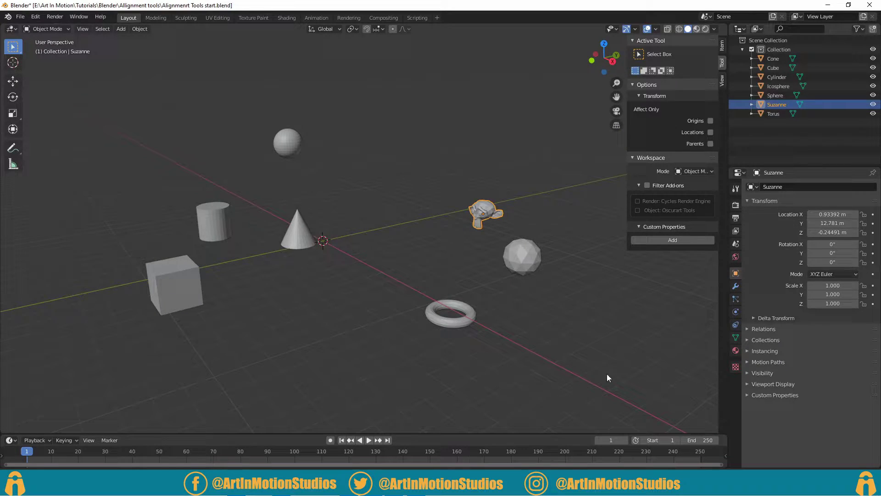
{"action": "left_click_drag", "start_coordinate": [607, 374], "coordinate": [166, 91]}
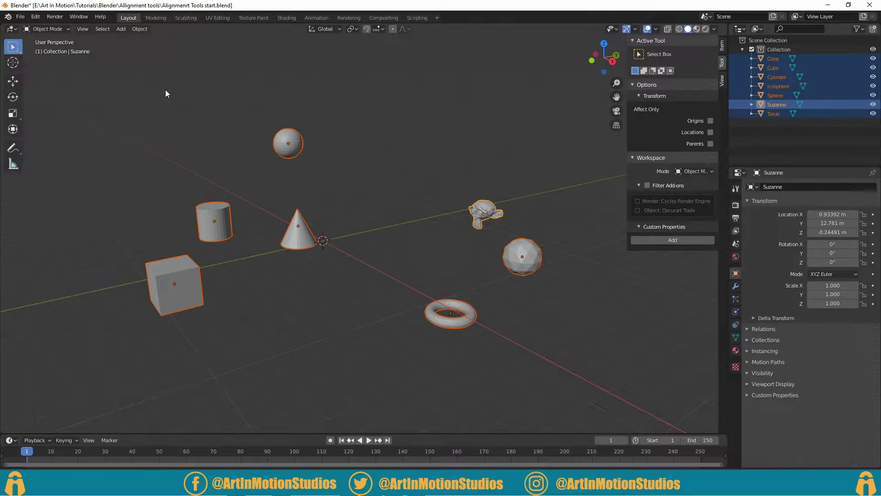
- Run Align Objects on the selection from the Object > Transform menu
{"action": "left_click", "coordinate": [137, 29]}
{"action": "mouse_move", "coordinate": [163, 42]}
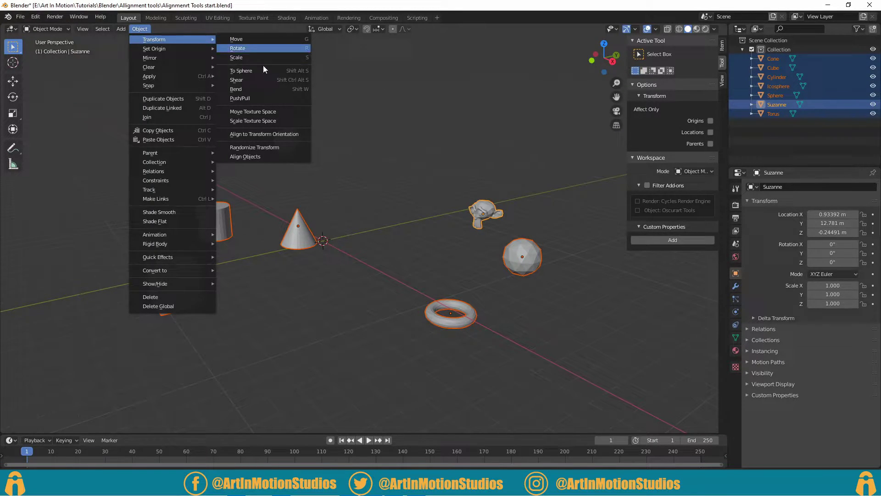
{"action": "left_click", "coordinate": [256, 157]}
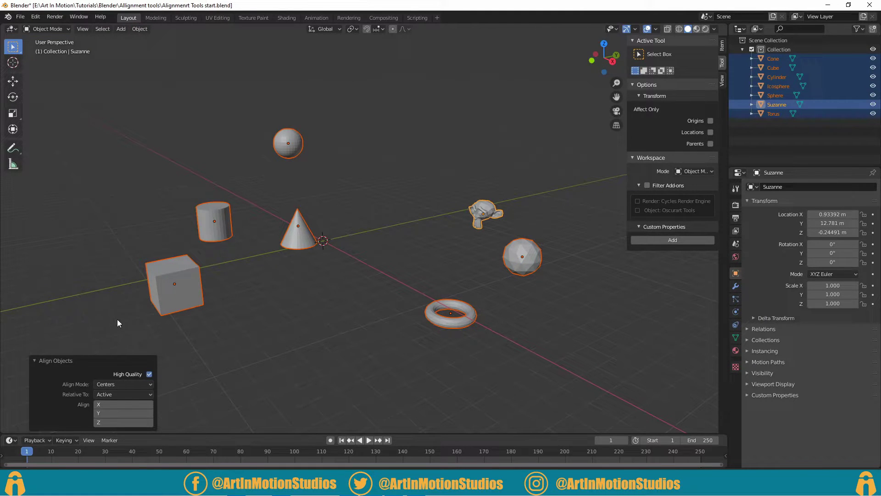
- Set the Align Objects axes so only X and Z are aligned
{"action": "left_click", "coordinate": [108, 362]}
{"action": "left_click", "coordinate": [65, 425]}
{"action": "left_click", "coordinate": [119, 404]}
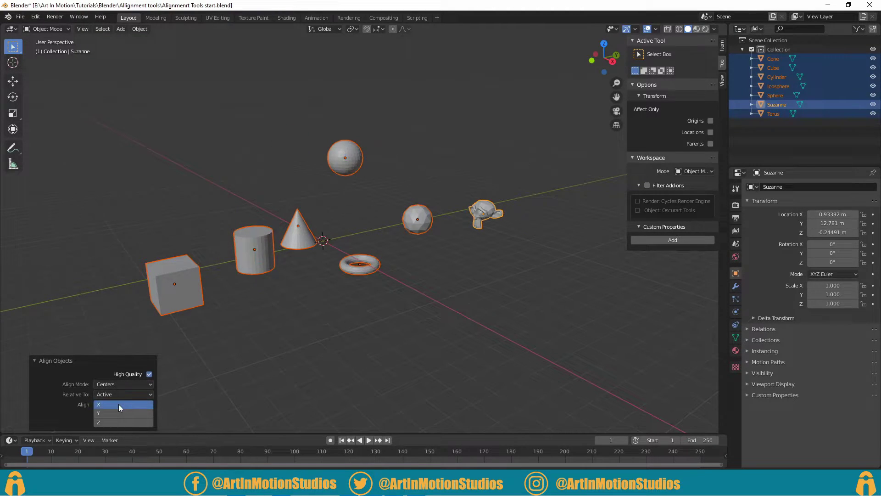
{"action": "left_click", "coordinate": [118, 412]}
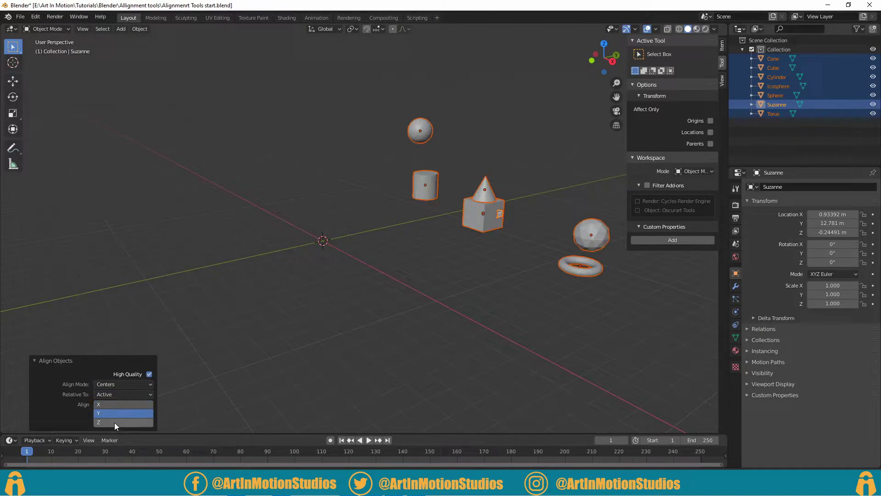
{"action": "left_click", "coordinate": [116, 423]}
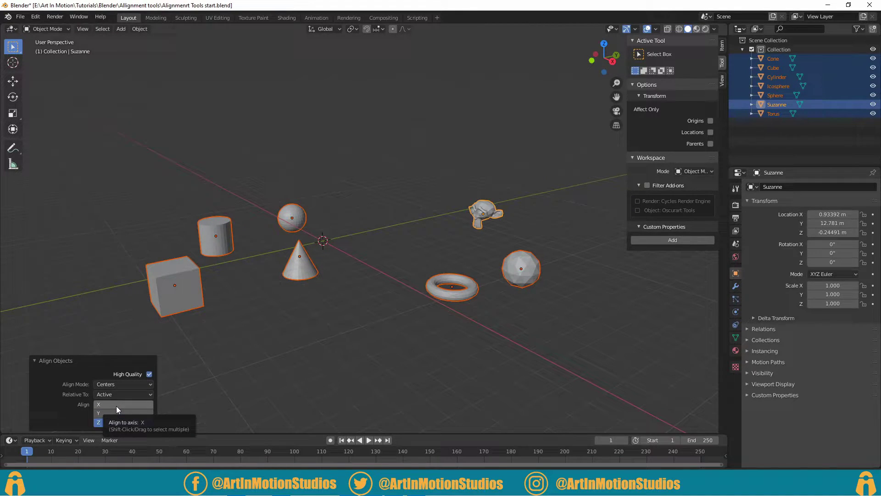
{"action": "left_click", "coordinate": [116, 406], "text": "shift"}
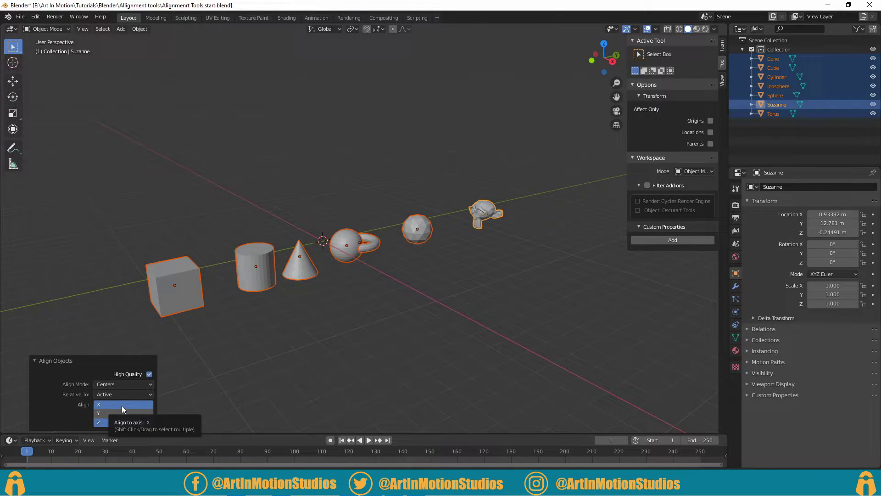
- Set Align Objects Relative To Scene Origin, then change it to 3D Cursor
{"action": "left_click", "coordinate": [113, 384]}
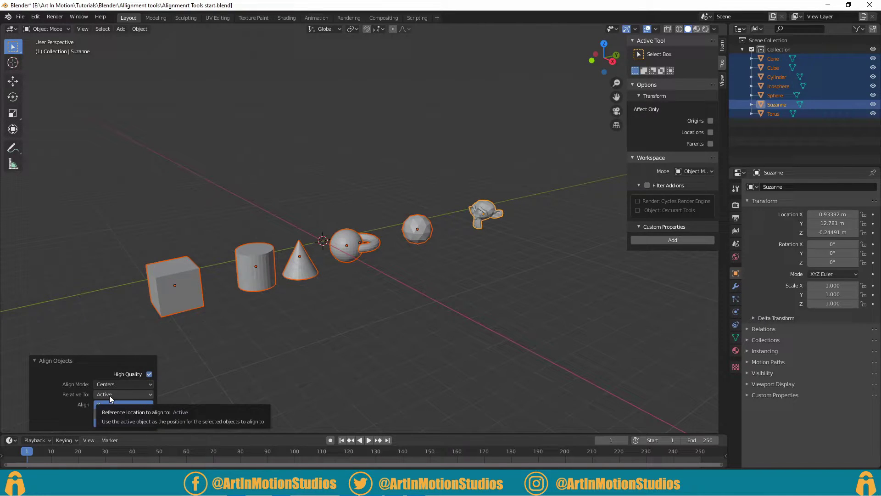
{"action": "left_click", "coordinate": [109, 395]}
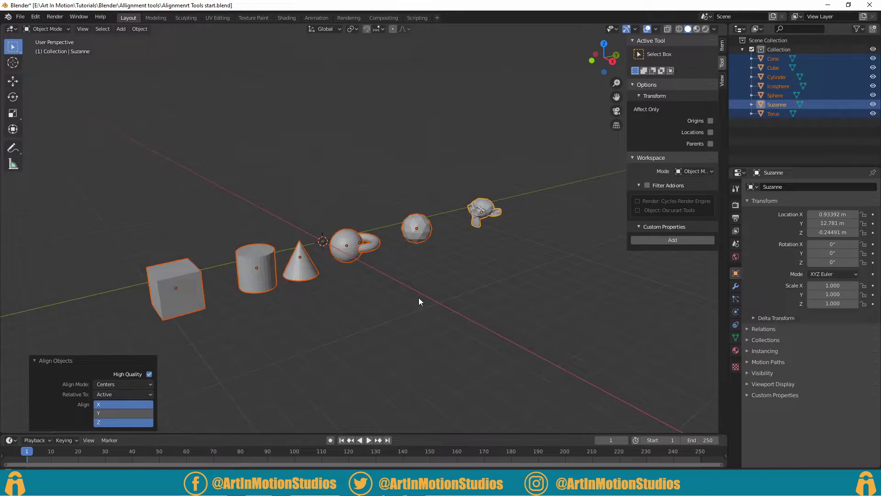
{"action": "middle_click_drag", "start_coordinate": [418, 297], "coordinate": [517, 213]}
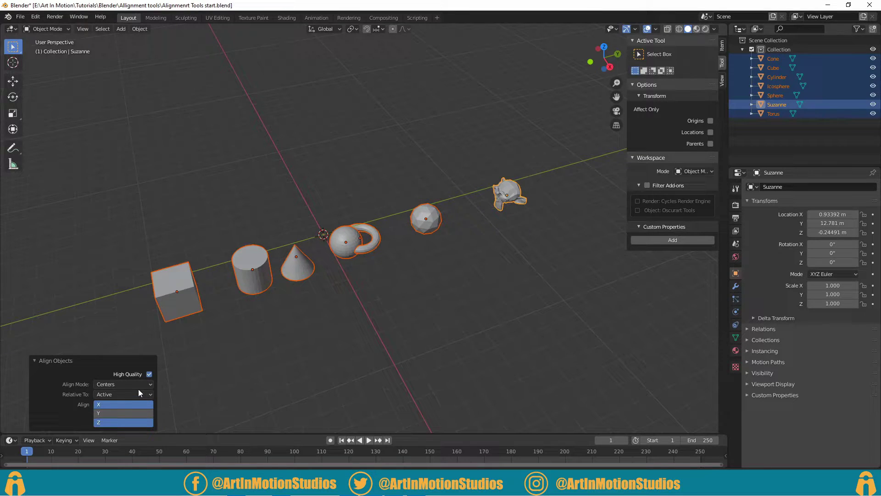
{"action": "left_click", "coordinate": [126, 394]}
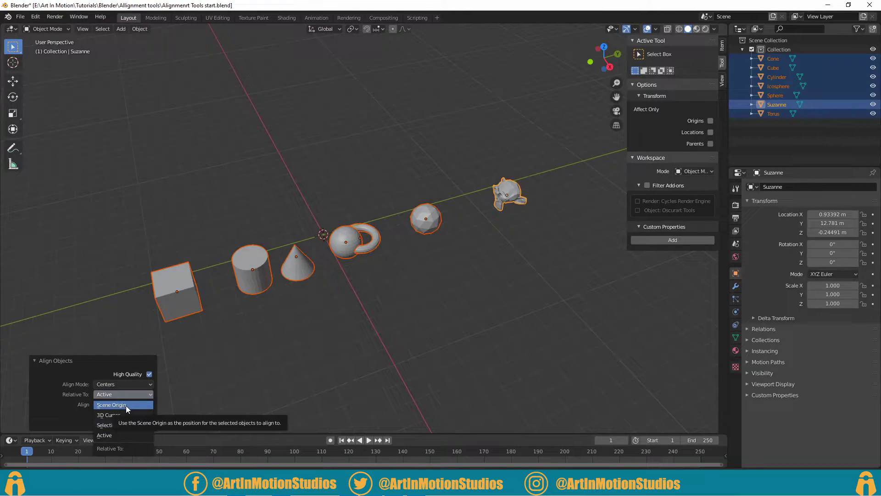
{"action": "left_click", "coordinate": [126, 406]}
{"action": "left_click", "coordinate": [123, 394]}
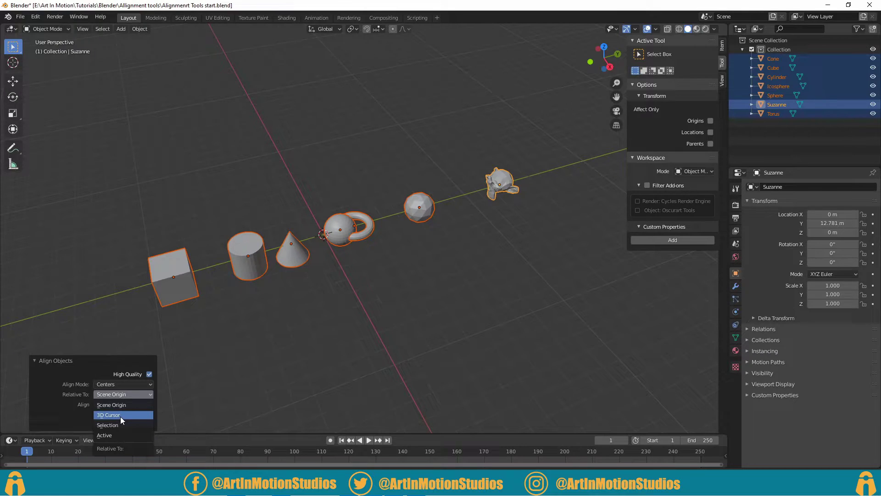
{"action": "left_click", "coordinate": [120, 416]}
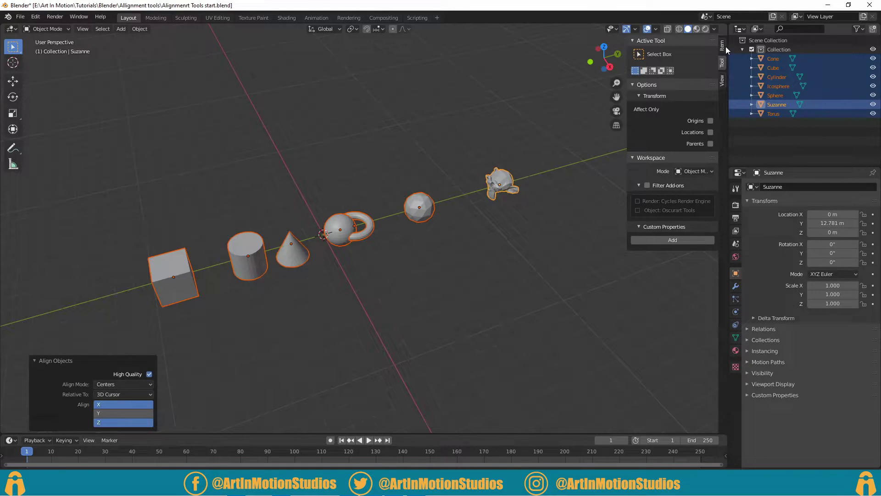
- Set the 3D cursor X location to 5.4 m in the sidebar View tab
{"action": "left_click", "coordinate": [722, 81]}
{"action": "left_click", "coordinate": [673, 189]}
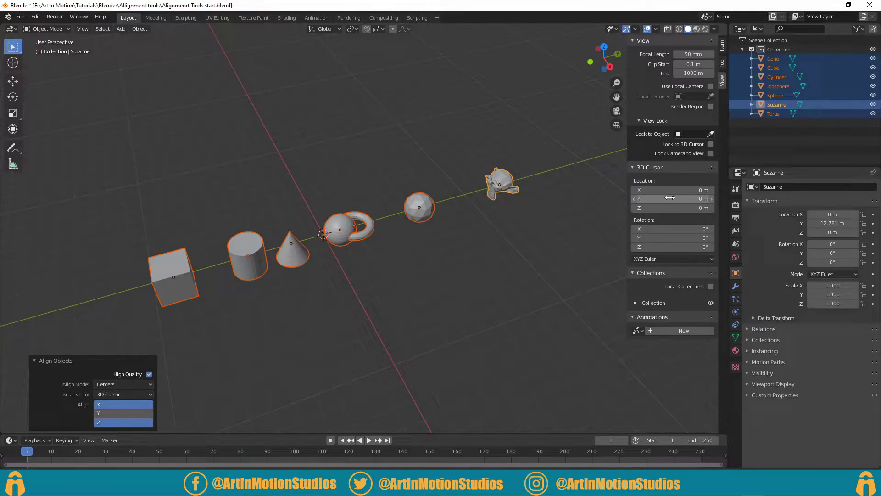
{"action": "type", "text": "5.4"}
{"action": "key", "text": "Return"}
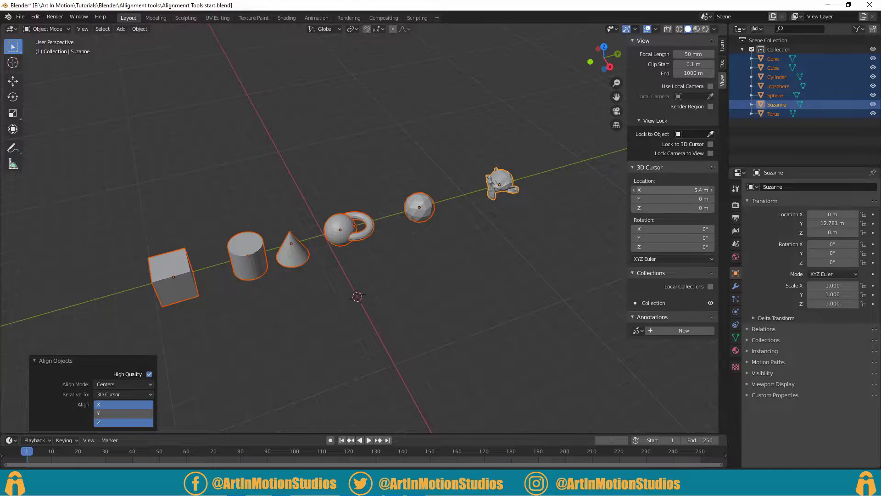
- Realign the row relative to 3D Cursor, then Selection, finally Scene Origin
{"action": "left_click", "coordinate": [127, 394]}
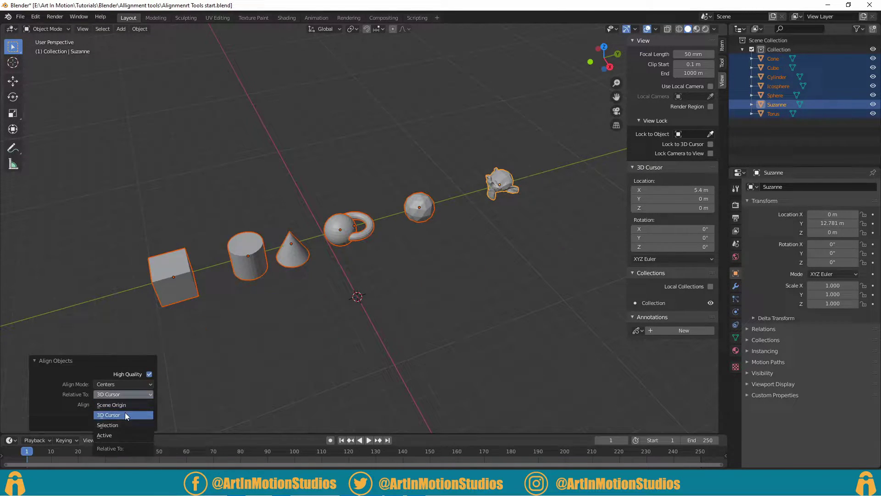
{"action": "left_click", "coordinate": [125, 413]}
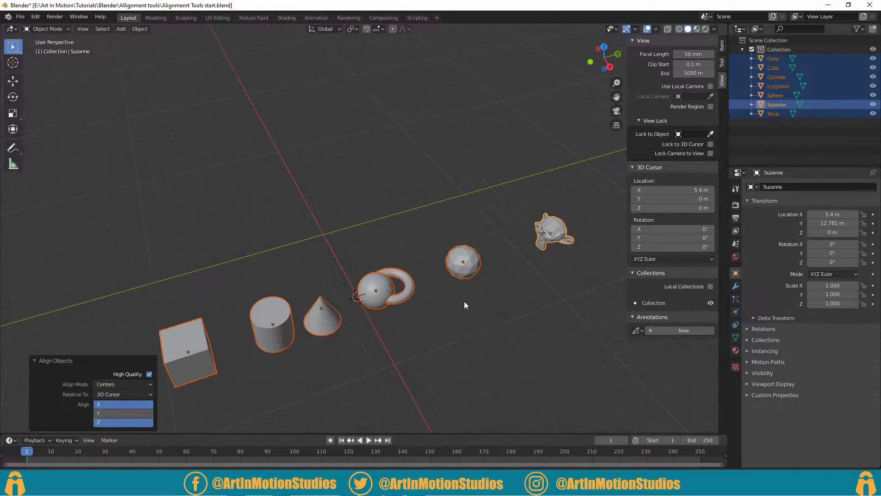
{"action": "left_click", "coordinate": [116, 395]}
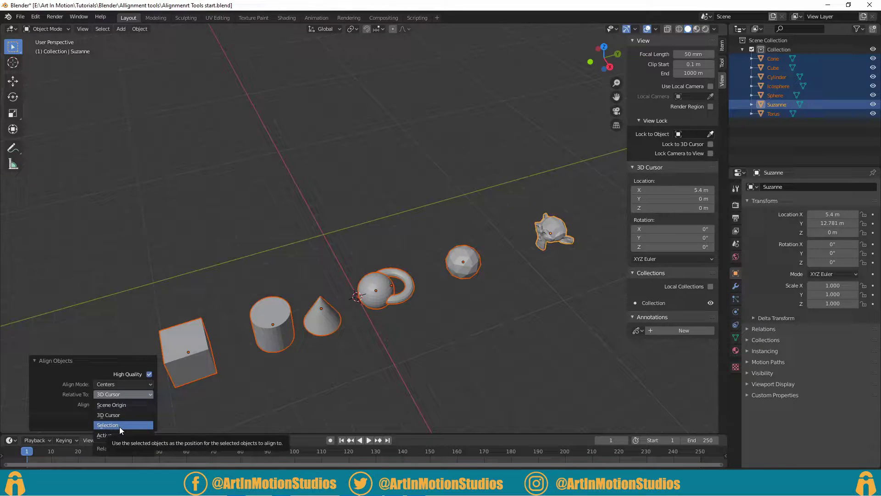
{"action": "left_click", "coordinate": [119, 427]}
{"action": "mouse_move", "coordinate": [316, 296]}
{"action": "middle_mouse_down"}
{"action": "mouse_move", "coordinate": [386, 252]}
{"action": "mouse_move", "coordinate": [366, 335]}
{"action": "mouse_move", "coordinate": [293, 298]}
{"action": "mouse_move", "coordinate": [329, 272]}
{"action": "mouse_move", "coordinate": [317, 283]}
{"action": "middle_mouse_up"}
{"action": "left_click", "coordinate": [112, 393]}
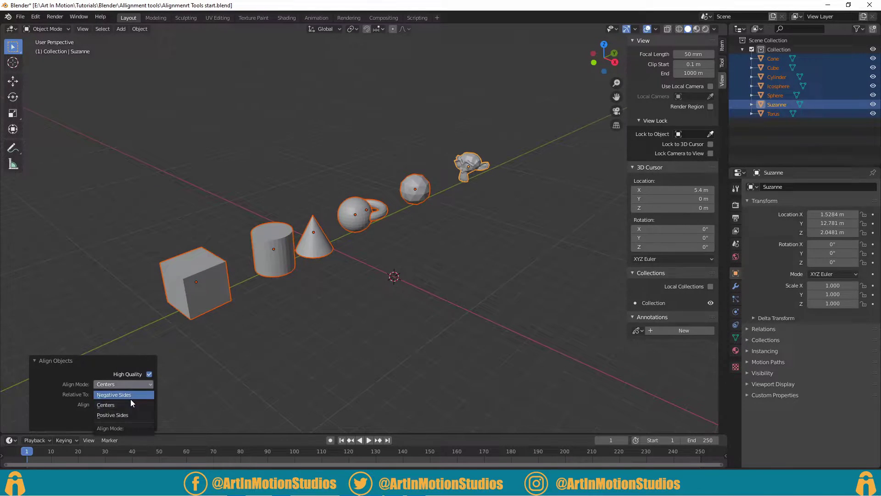
{"action": "left_click", "coordinate": [114, 393]}
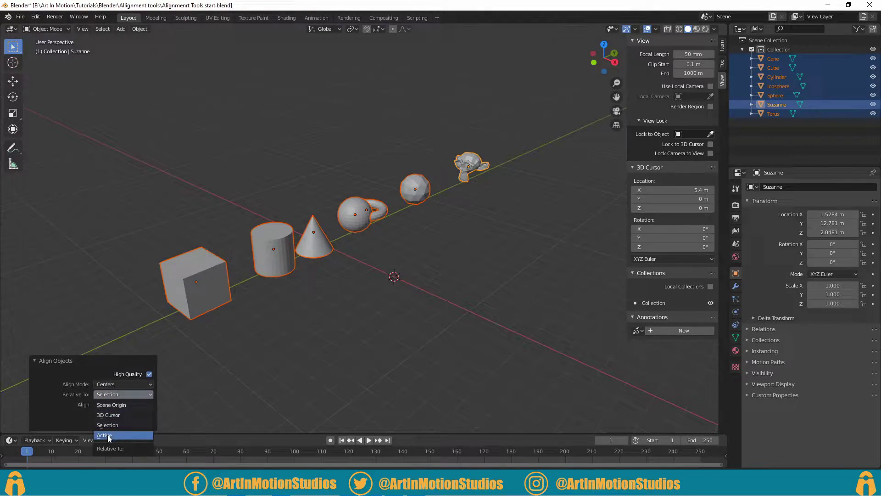
{"action": "left_click", "coordinate": [112, 406]}
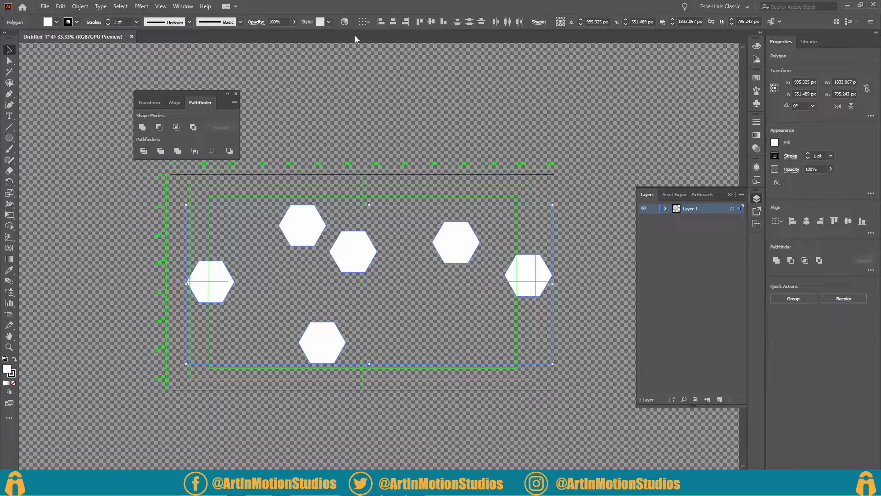
- Apply Vertical Align Center to the six selected hexagons in Illustrator
{"action": "left_click", "coordinate": [431, 22]}
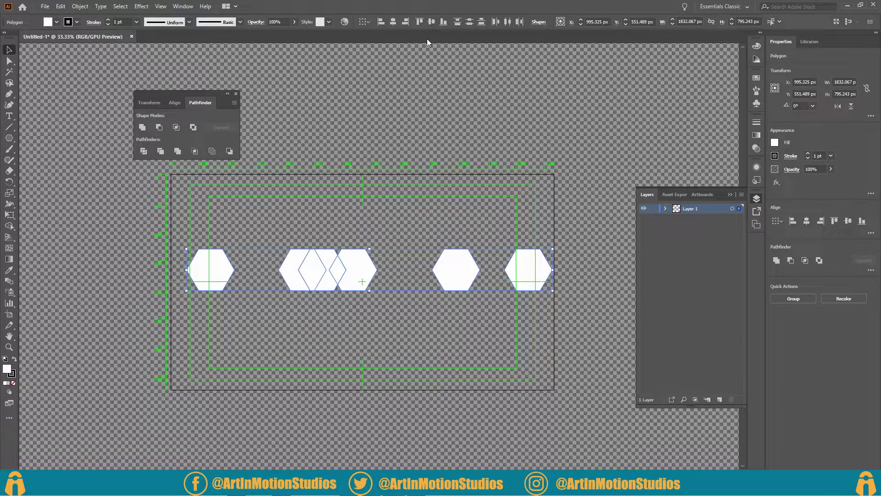
- Space the hexagons evenly left to right, then search Blender's add-ons for 'osc'
{"action": "left_click", "coordinate": [509, 22]}
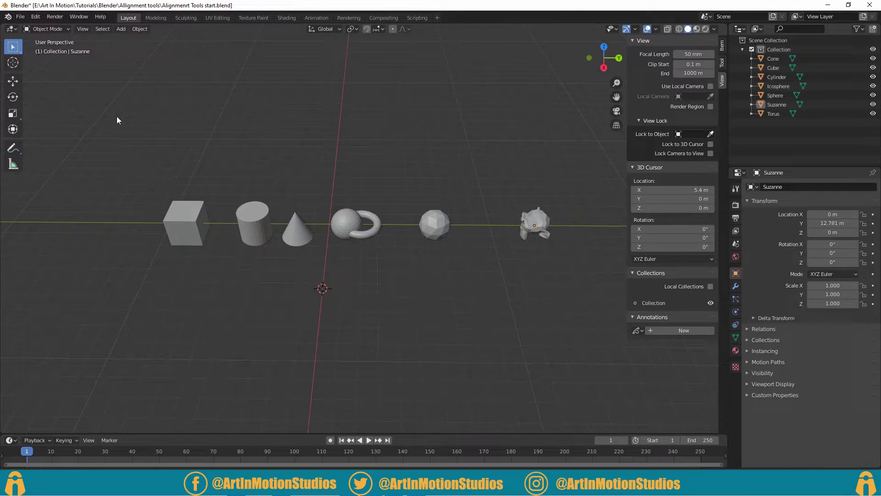
{"action": "left_click", "coordinate": [38, 19]}
{"action": "left_click", "coordinate": [57, 147]}
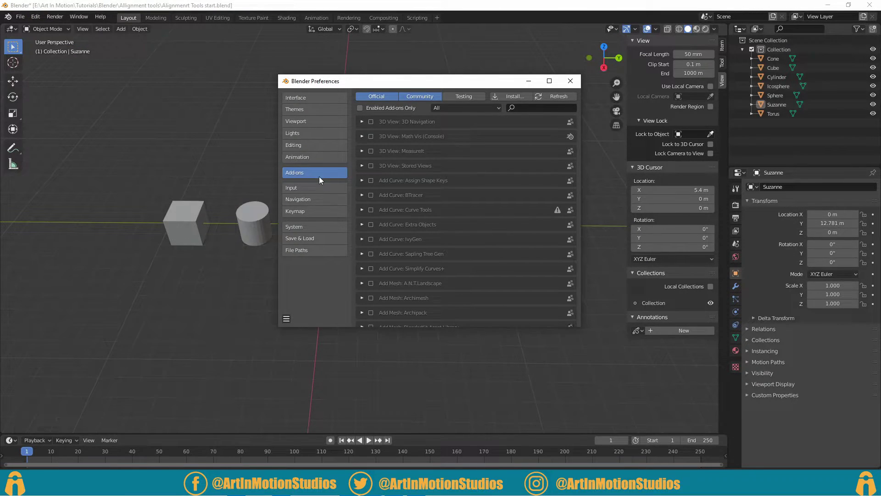
{"action": "left_click", "coordinate": [541, 107]}
{"action": "type", "text": "o"}
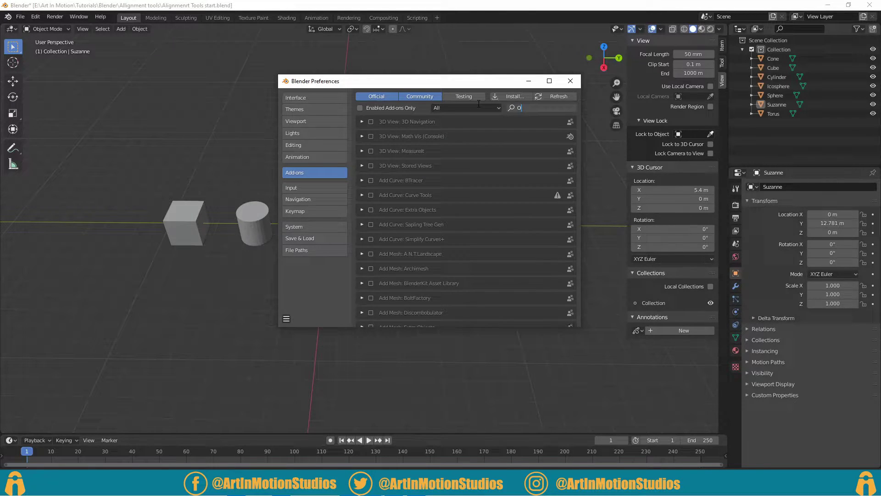
{"action": "type", "text": "sc"}
{"action": "key", "text": "Return"}
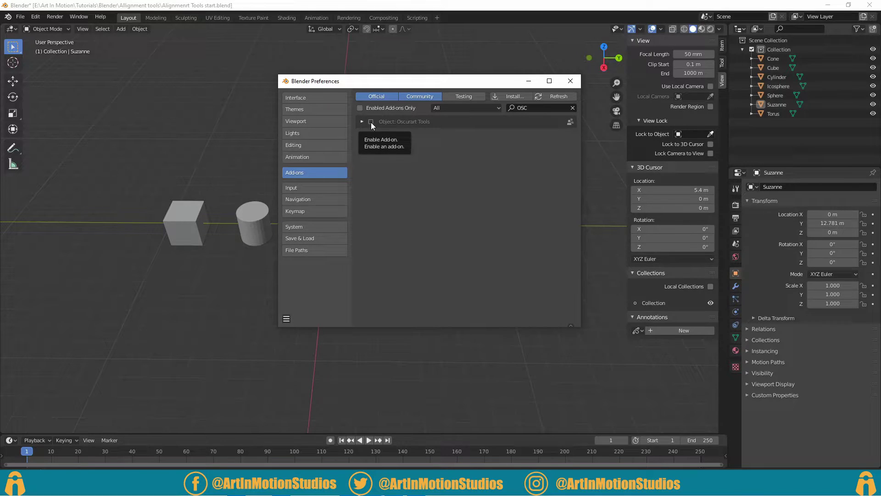
- Enable Oscurart Tools, close Preferences, and box-select all seven objects
{"action": "left_click", "coordinate": [371, 122]}
{"action": "left_click", "coordinate": [570, 81]}
{"action": "left_click_drag", "start_coordinate": [572, 279], "coordinate": [173, 179]}
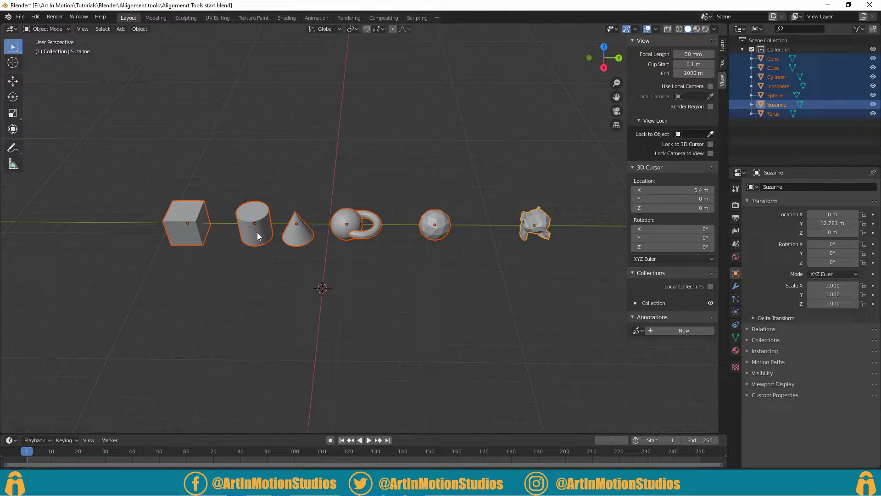
- Run Oscurart Distribute Objects with X and Z unchecked, spreading objects along Y only
{"action": "right_click", "coordinate": [257, 233]}
{"action": "mouse_move", "coordinate": [226, 233]}
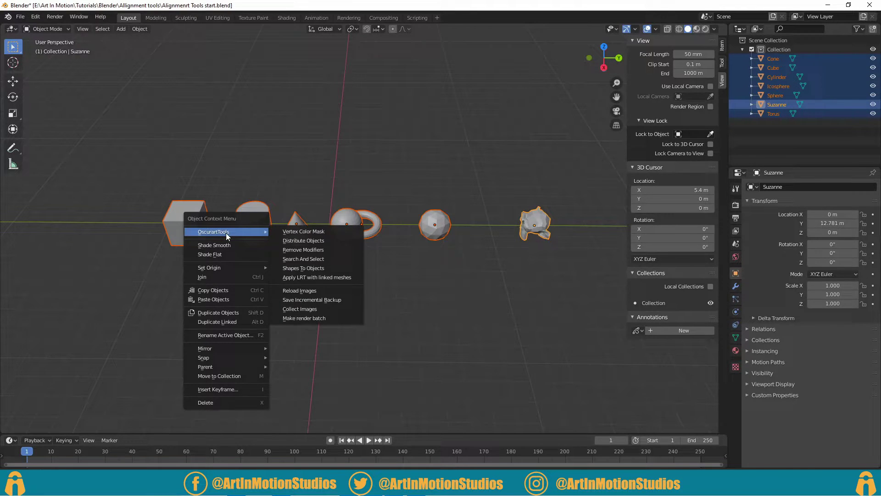
{"action": "left_click", "coordinate": [306, 242]}
{"action": "left_click", "coordinate": [370, 253]}
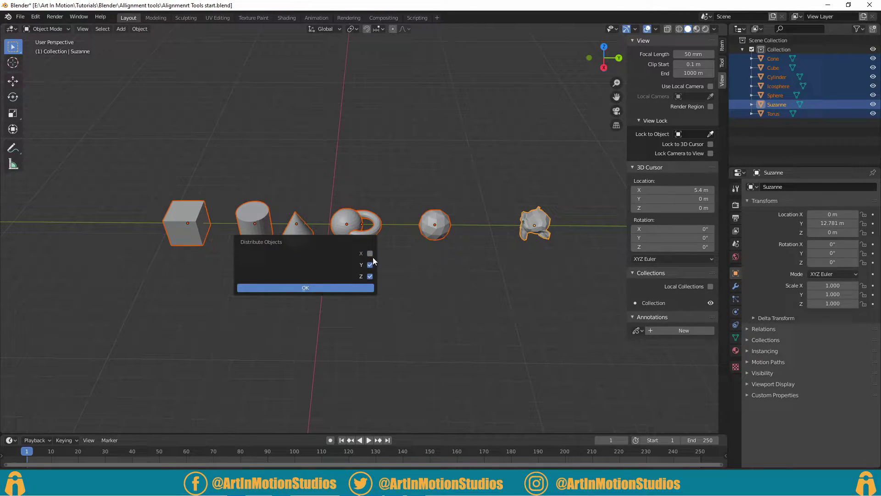
{"action": "left_click", "coordinate": [370, 276]}
{"action": "left_click", "coordinate": [340, 288]}
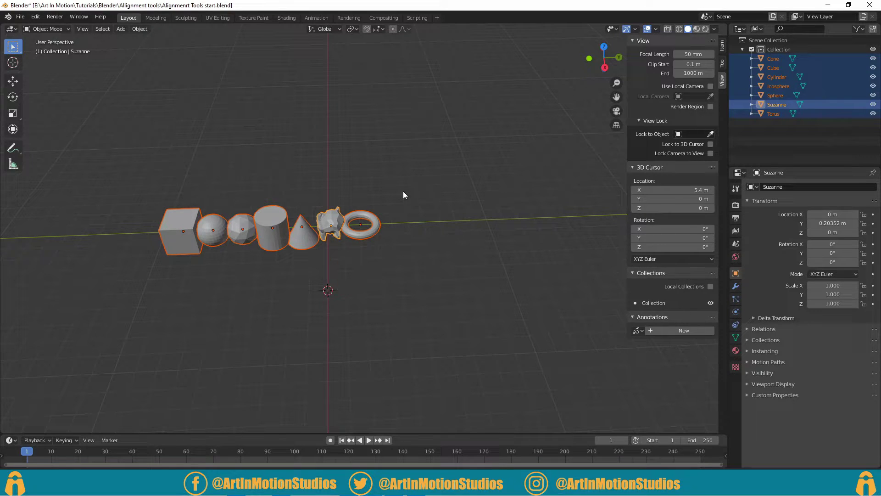
- Undo the distribution and select Cube, Cylinder, Cone, Sphere, Torus, Icosphere, then Suzanne in order
{"action": "key", "text": "ctrl+z"}
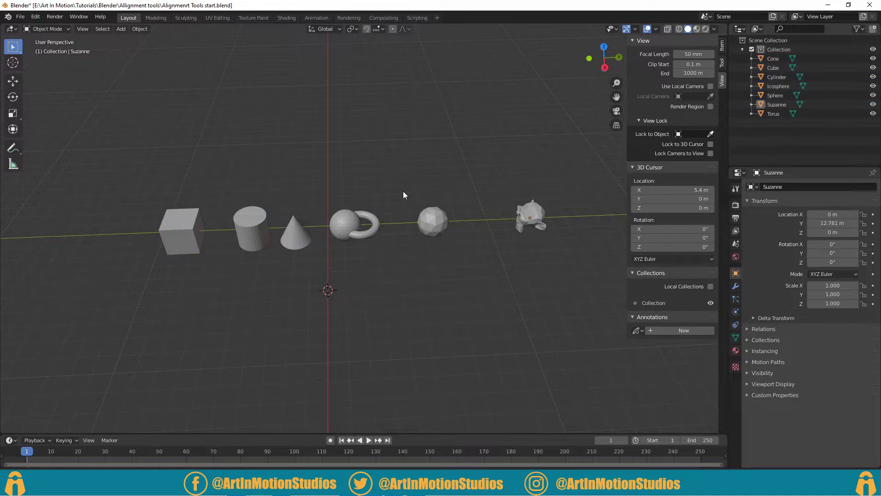
{"action": "left_click", "coordinate": [186, 236]}
{"action": "left_click", "coordinate": [246, 236], "text": "shift"}
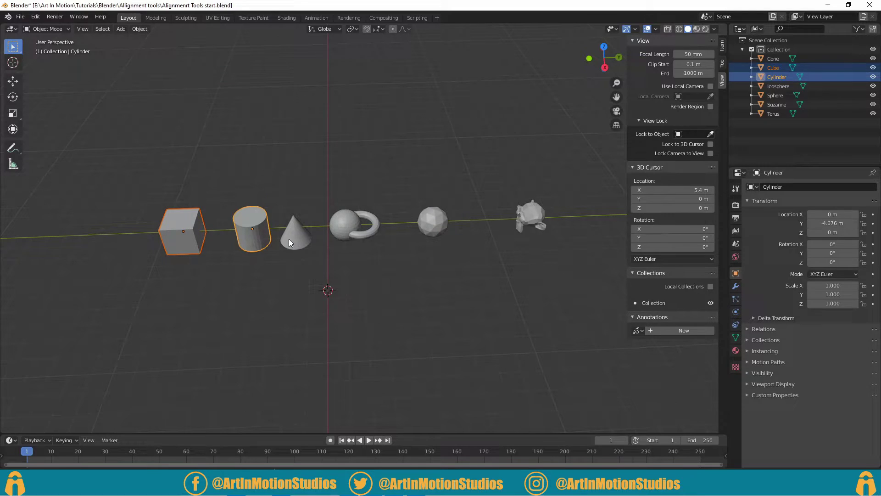
{"action": "left_click", "coordinate": [289, 239], "text": "shift"}
{"action": "left_click", "coordinate": [339, 225], "text": "shift"}
{"action": "left_click", "coordinate": [374, 230], "text": "shift"}
{"action": "left_click", "coordinate": [423, 219], "text": "shift"}
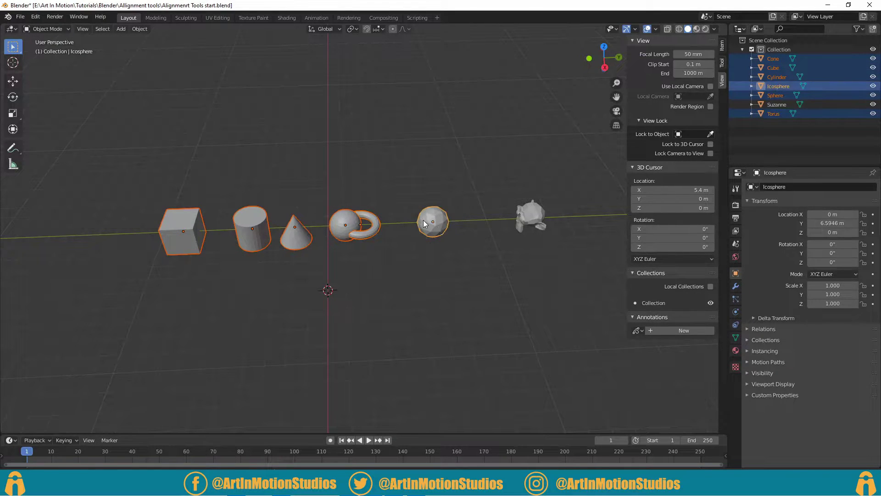
{"action": "left_click", "coordinate": [532, 217], "text": "shift"}
- Distribute the selected objects along Y with Oscurart Distribute Objects
{"action": "right_click", "coordinate": [299, 236]}
{"action": "mouse_move", "coordinate": [299, 238]}
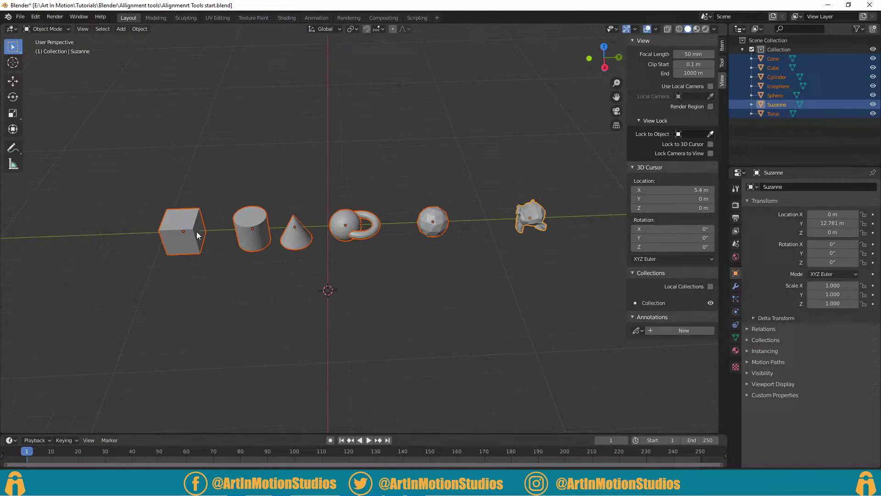
{"action": "right_click", "coordinate": [294, 239]}
{"action": "mouse_move", "coordinate": [295, 239]}
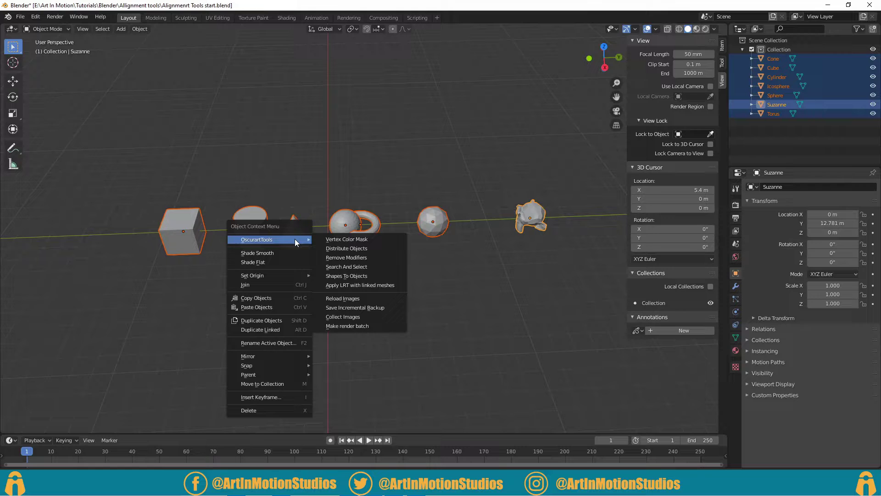
{"action": "left_click", "coordinate": [349, 249]}
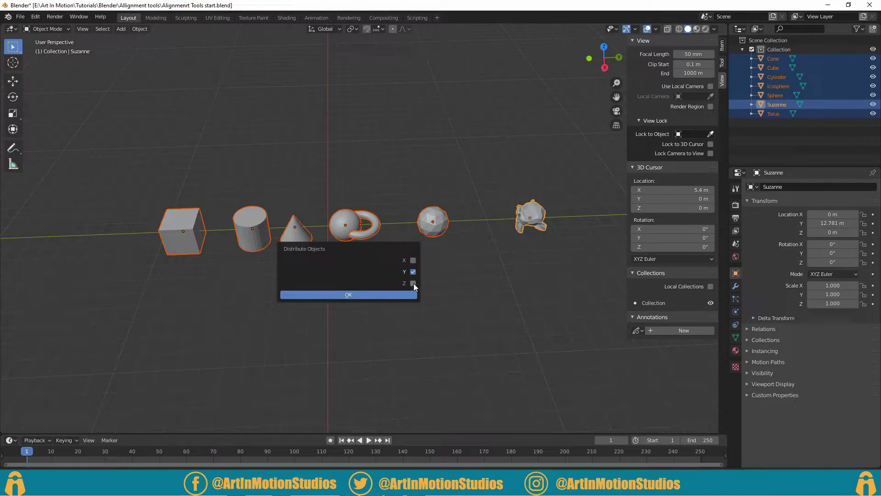
{"action": "left_click", "coordinate": [395, 294]}
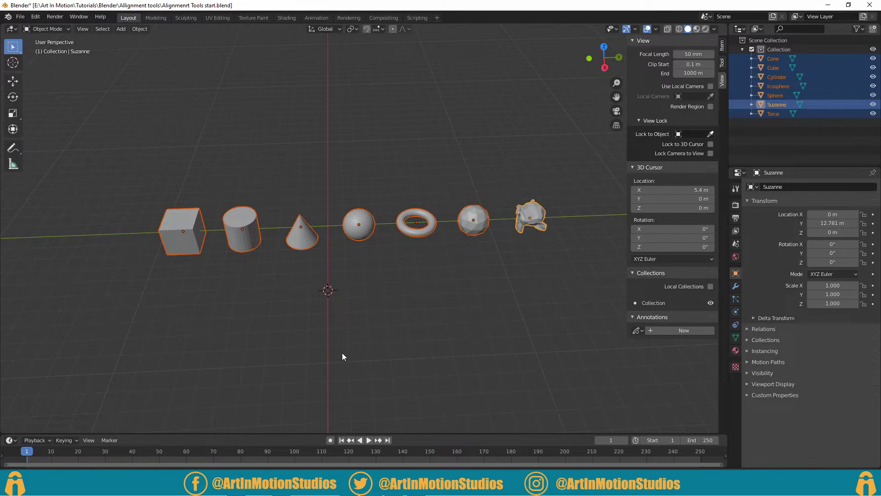
- Reselect in the order Cube, Cone, Cylinder, Torus, Sphere, Suzanne, Icosphere
{"action": "left_click", "coordinate": [261, 267]}
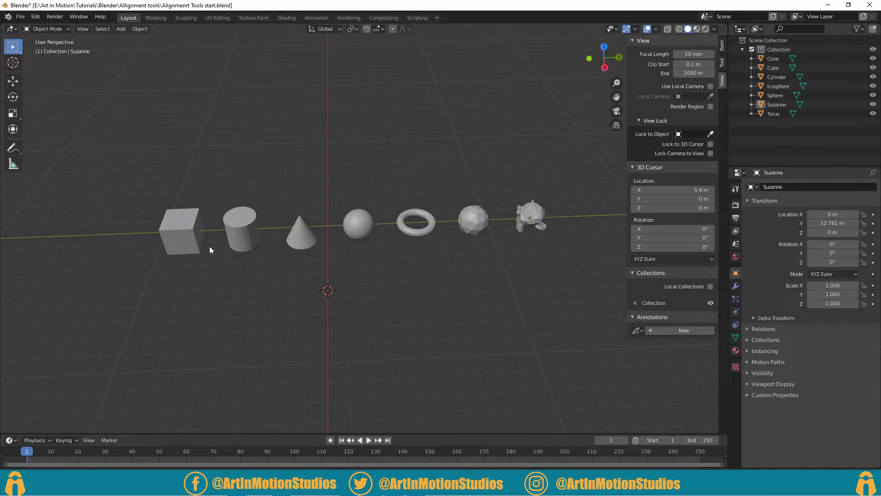
{"action": "left_click", "coordinate": [192, 241]}
{"action": "left_click", "coordinate": [305, 239], "text": "shift"}
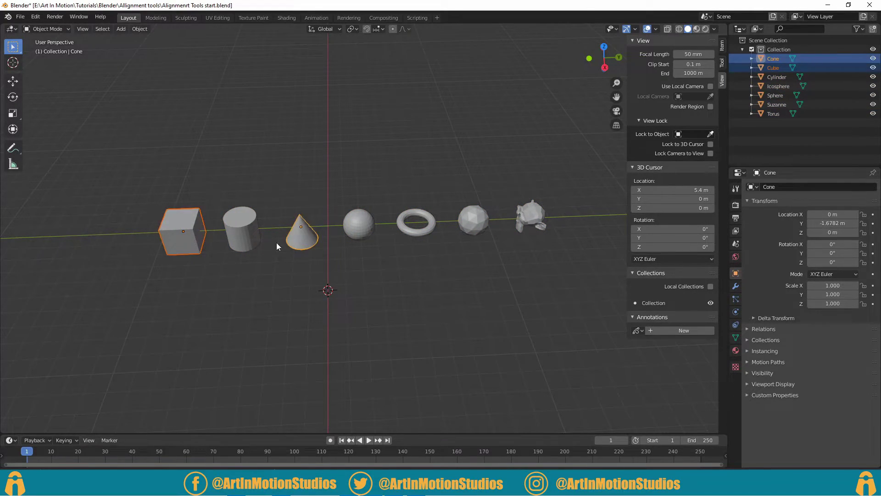
{"action": "left_click", "coordinate": [248, 247], "text": "shift"}
{"action": "left_click", "coordinate": [410, 225], "text": "shift"}
{"action": "left_click", "coordinate": [365, 232], "text": "shift"}
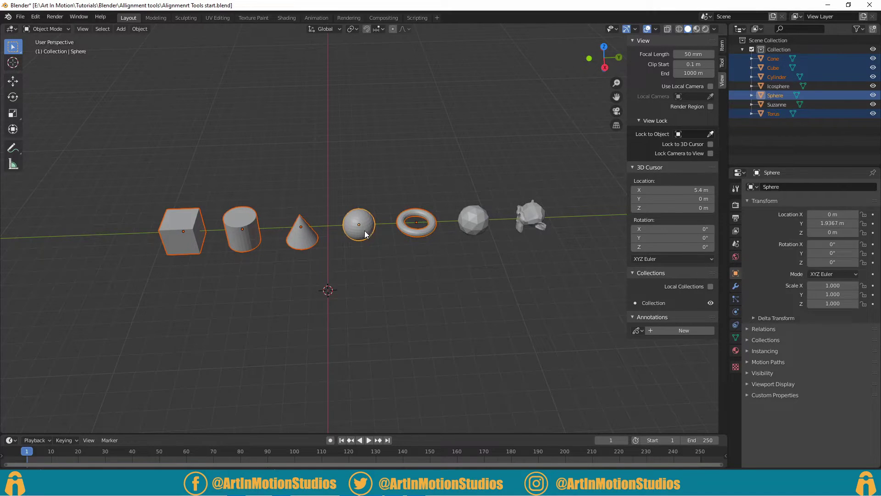
{"action": "left_click", "coordinate": [522, 216], "text": "shift"}
{"action": "left_click", "coordinate": [467, 219], "text": "shift"}
- Distribute the selection evenly along X, Y and Z with Oscurart Distribute Objects
{"action": "right_click", "coordinate": [470, 235]}
{"action": "mouse_move", "coordinate": [469, 231]}
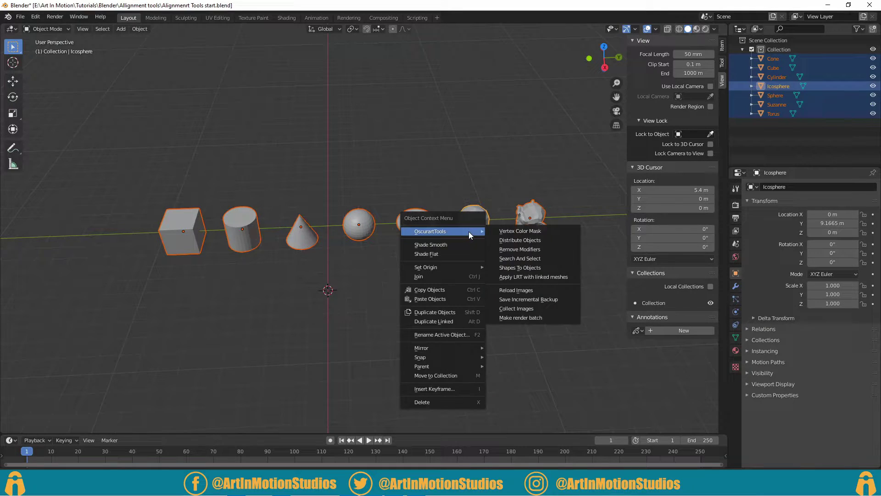
{"action": "left_click", "coordinate": [515, 242]}
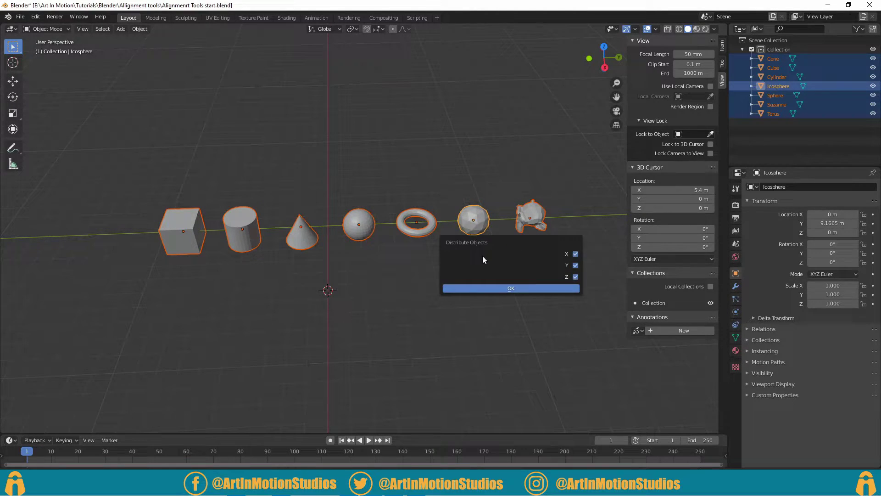
{"action": "left_click", "coordinate": [538, 287]}
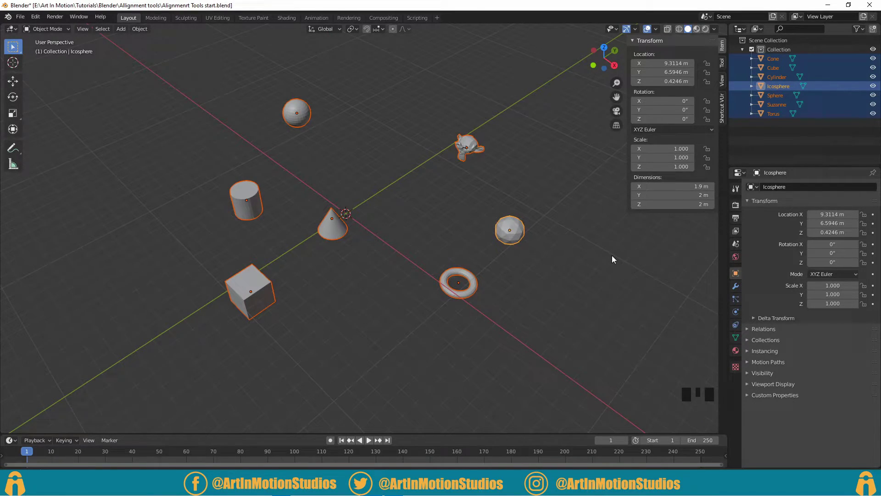
- Cancel a trial scale and tick Affect Only > Locations in the Tool sidebar's transform options
{"action": "middle_click_drag", "start_coordinate": [612, 259], "coordinate": [594, 241]}
{"action": "key", "text": "s"}
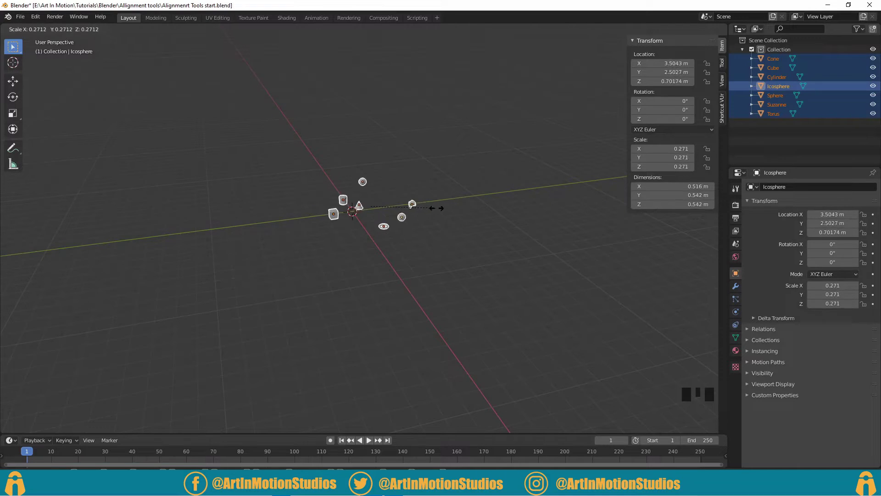
{"action": "right_click", "coordinate": [409, 205]}
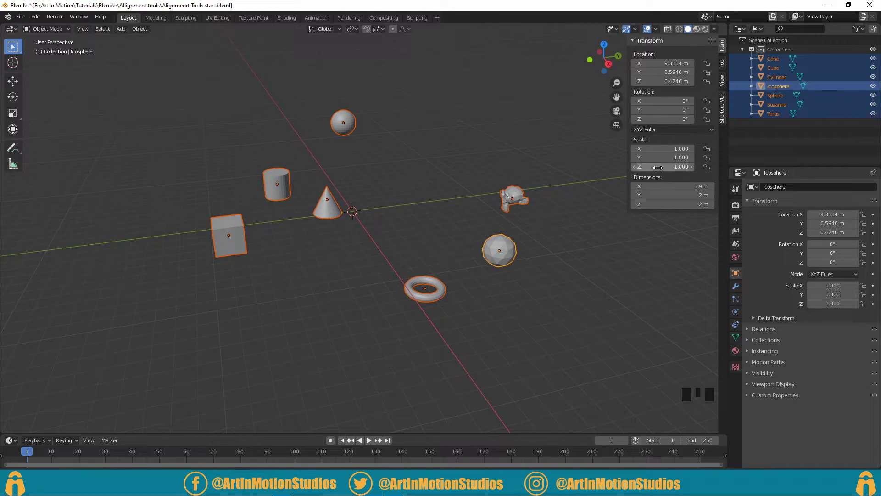
{"action": "left_click", "coordinate": [722, 63]}
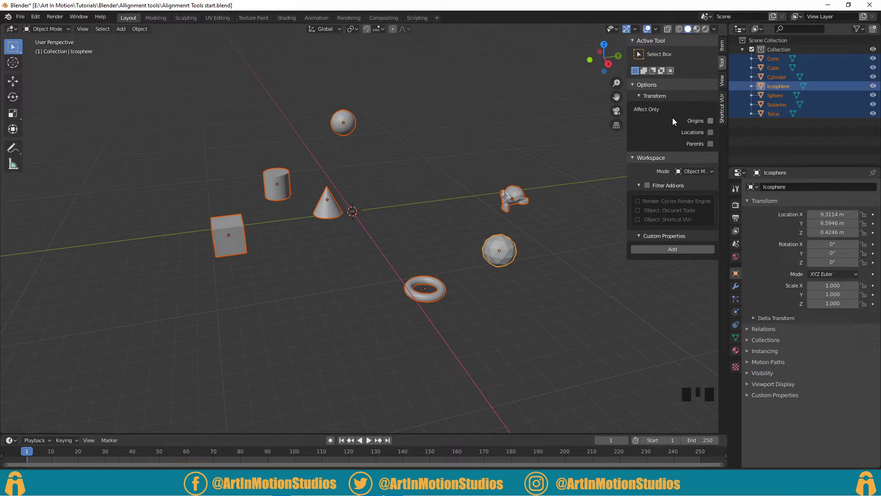
{"action": "left_click", "coordinate": [712, 132]}
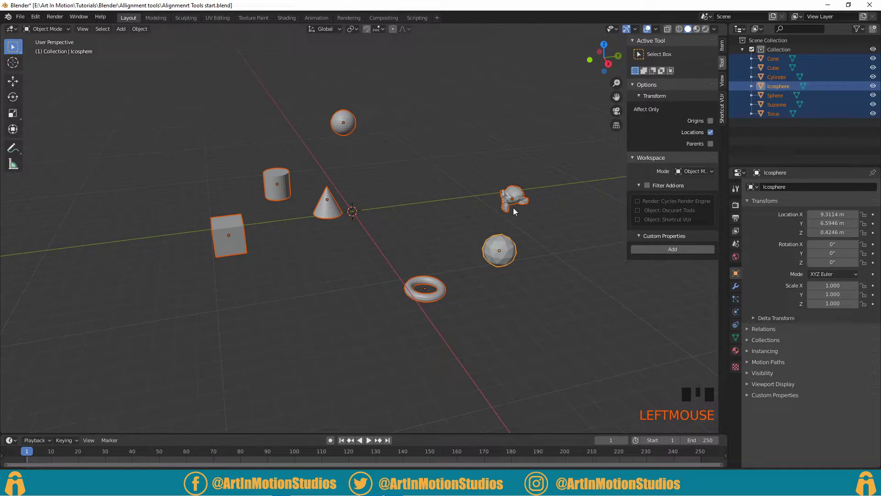
{"action": "middle_click_drag", "start_coordinate": [514, 207], "coordinate": [605, 266]}
{"action": "key", "text": "s"}
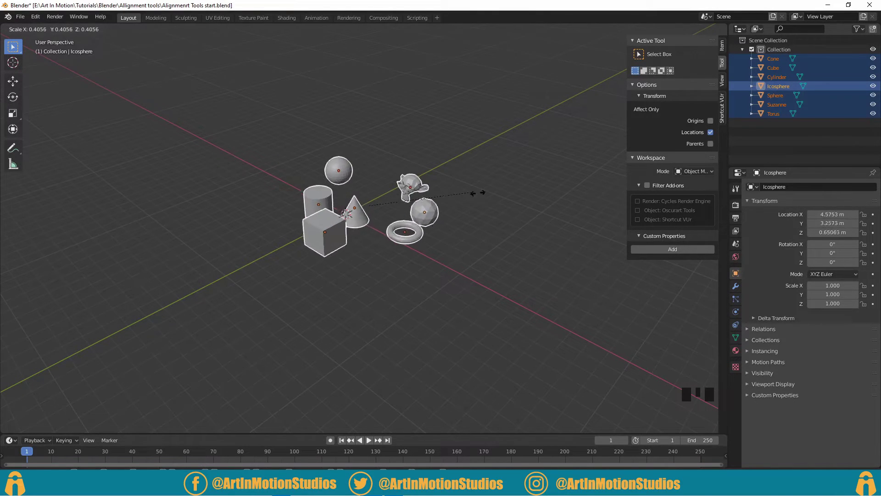
{"action": "key", "text": "Escape"}
- Scale object positions to 0 along X, collapsing them onto one X position
{"action": "key", "text": "w"}
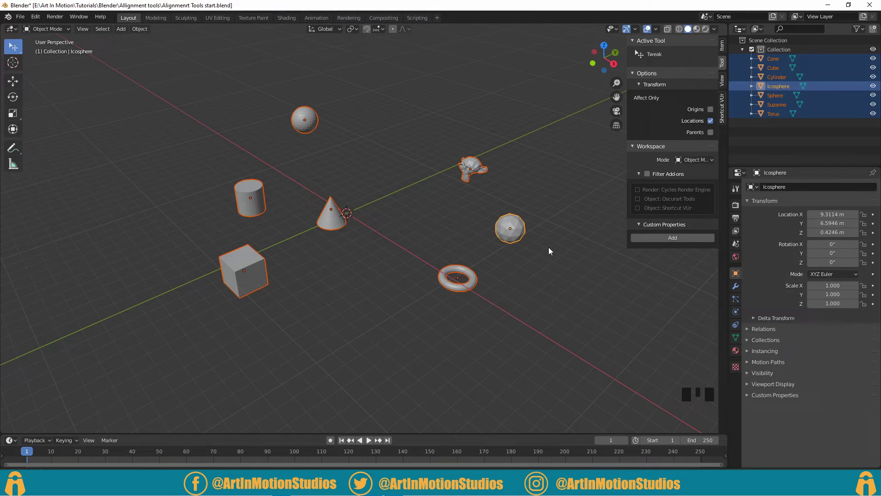
{"action": "middle_click_drag", "start_coordinate": [549, 246], "coordinate": [560, 251]}
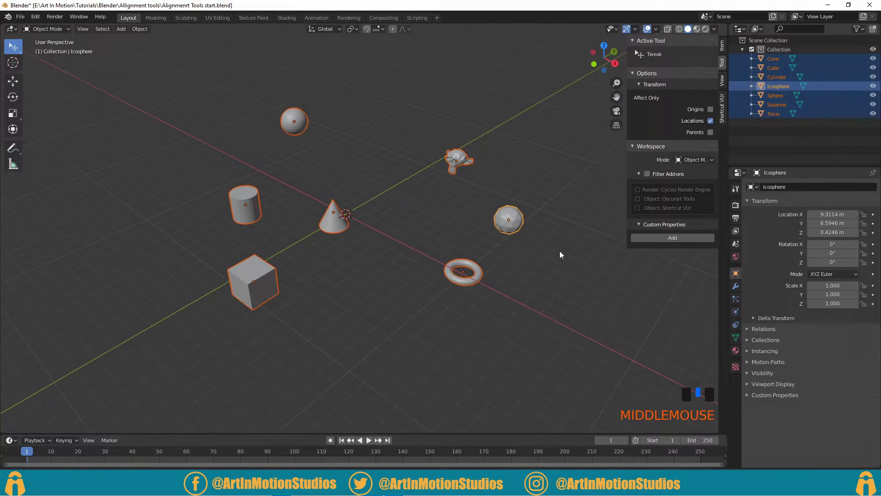
{"action": "key", "text": "s"}
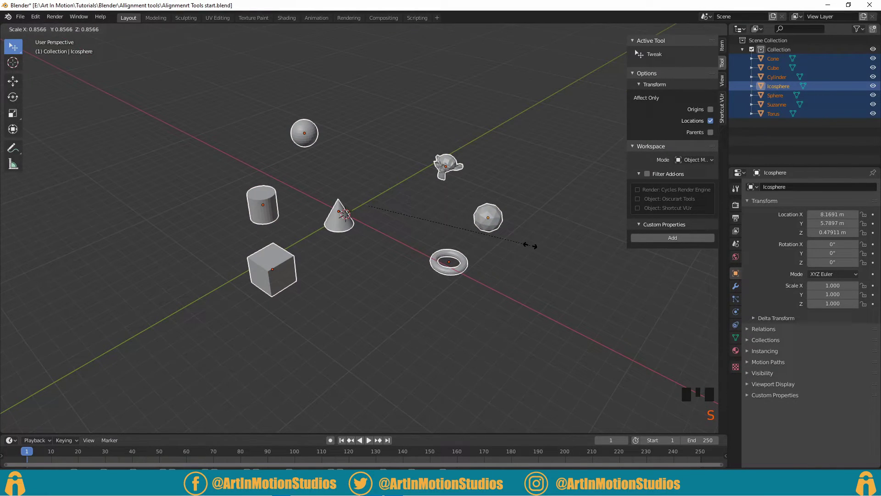
{"action": "key", "text": "x"}
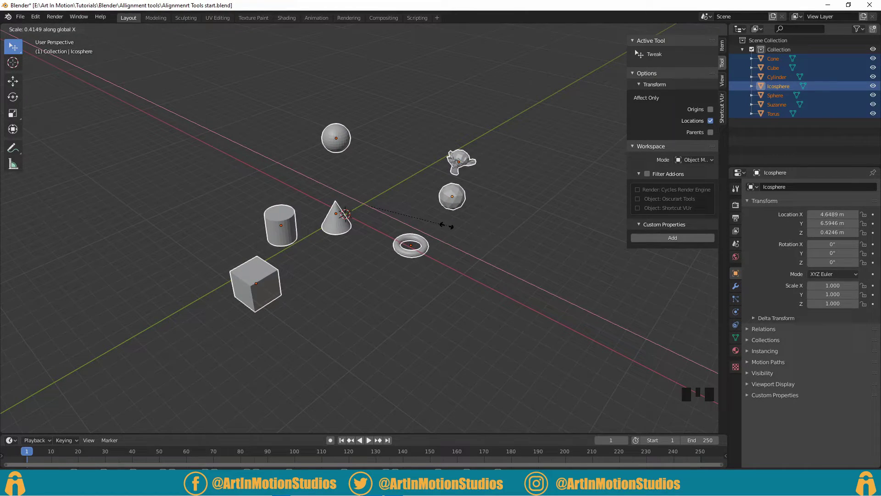
{"action": "key", "text": "minus"}
{"action": "key", "text": "0"}
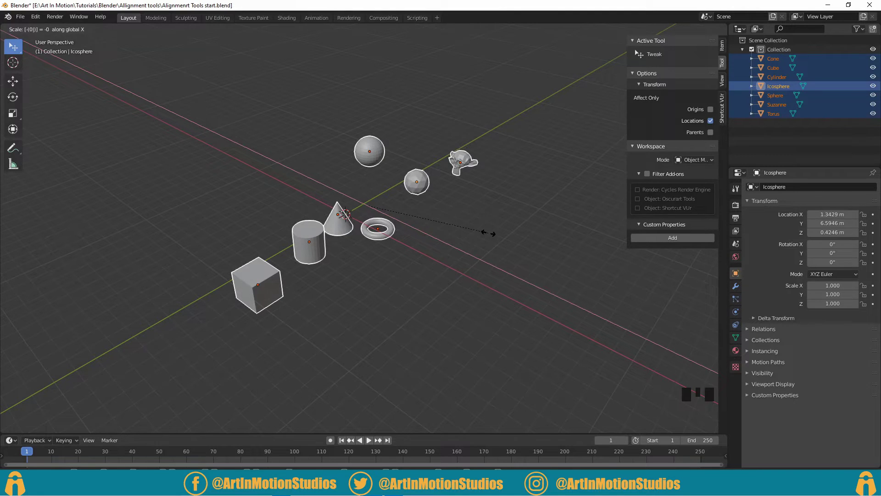
{"action": "key", "text": "Return"}
- Scale object positions to 0 along Z so all objects share one height
{"action": "middle_click_drag", "start_coordinate": [525, 235], "coordinate": [549, 246]}
{"action": "key", "text": "s"}
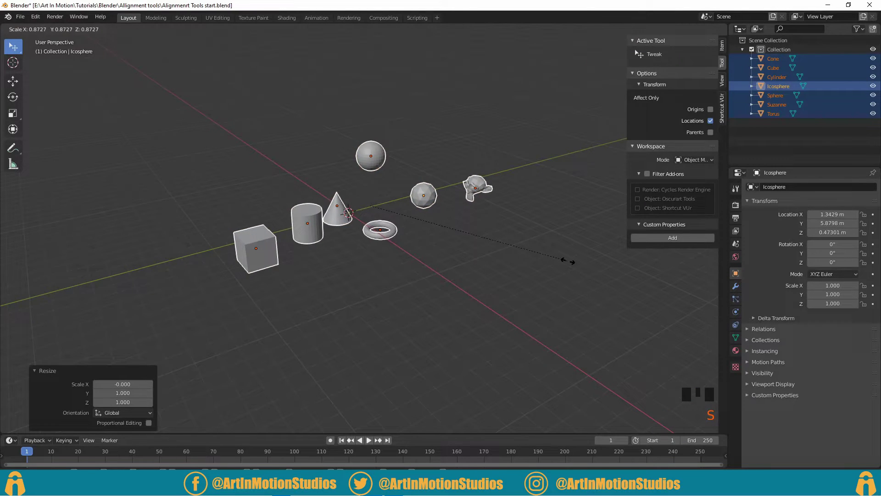
{"action": "key", "text": "z"}
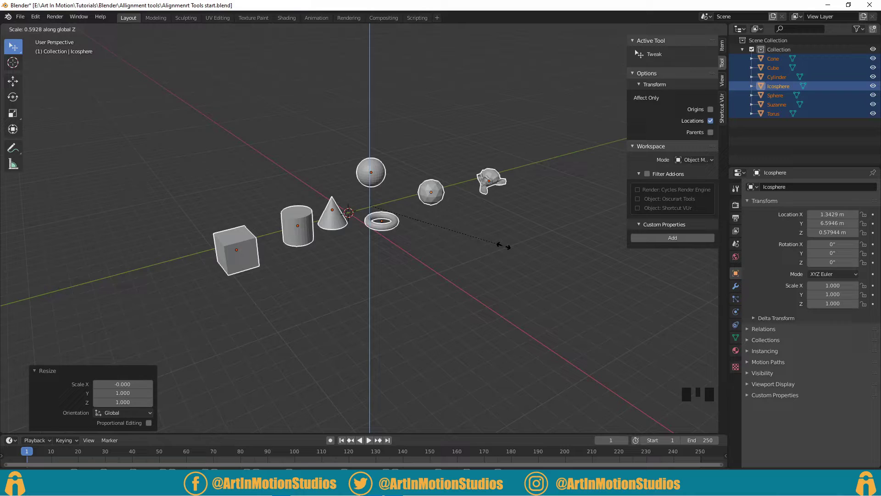
{"action": "type", "text": "0"}
{"action": "key", "text": "Return"}
{"action": "middle_click_drag", "start_coordinate": [500, 245], "coordinate": [283, 288]}
- Select all seven primitives: cube, cylinder, cone, sphere, torus, icosphere and Suzanne
{"action": "left_click", "coordinate": [282, 288]}
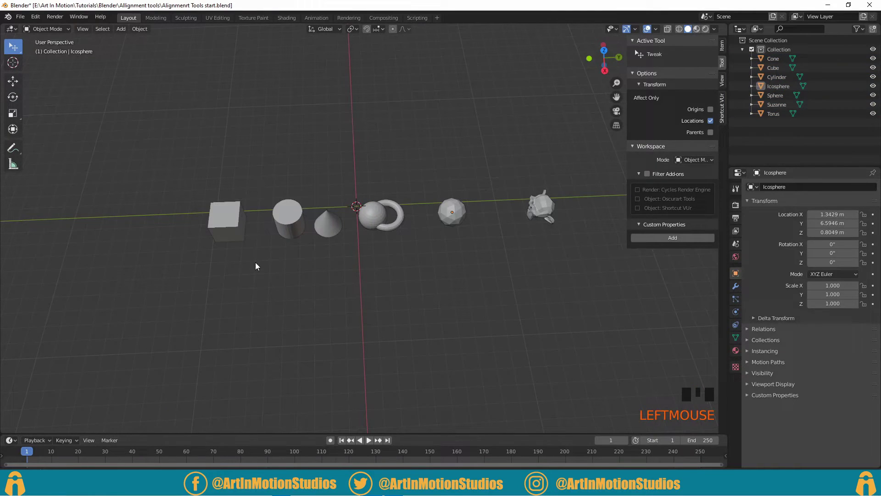
{"action": "left_click", "coordinate": [232, 229]}
{"action": "left_click", "coordinate": [289, 226], "text": "shift"}
{"action": "left_click", "coordinate": [329, 228], "text": "shift"}
{"action": "left_click", "coordinate": [364, 221], "text": "shift"}
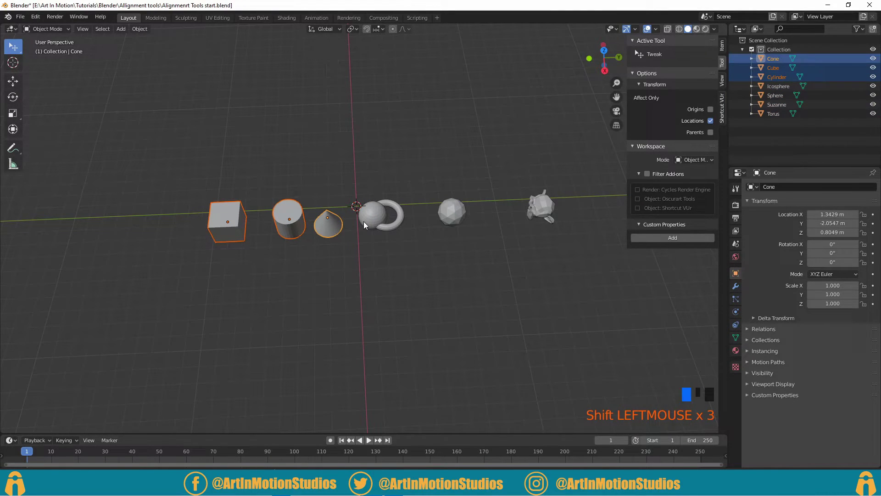
{"action": "left_click", "coordinate": [397, 226], "text": "shift"}
{"action": "left_click", "coordinate": [452, 212], "text": "shift"}
{"action": "left_click", "coordinate": [540, 209], "text": "shift"}
- Space the selected objects evenly with OscurartTools Distribute Objects
{"action": "right_click", "coordinate": [539, 206]}
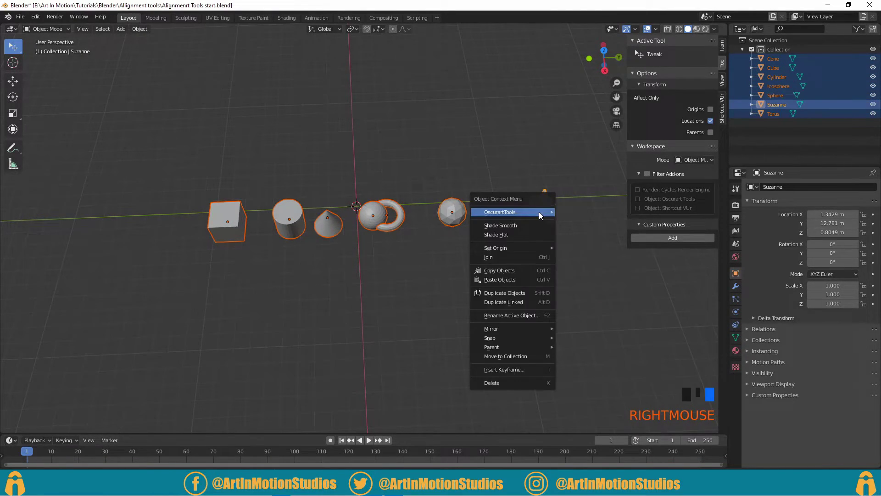
{"action": "right_click", "coordinate": [456, 220]}
{"action": "mouse_move", "coordinate": [456, 223]}
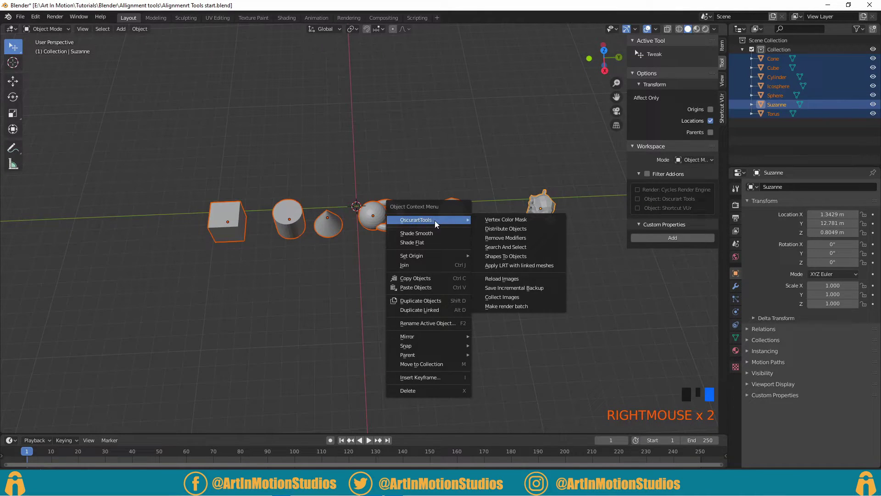
{"action": "left_click", "coordinate": [508, 229]}
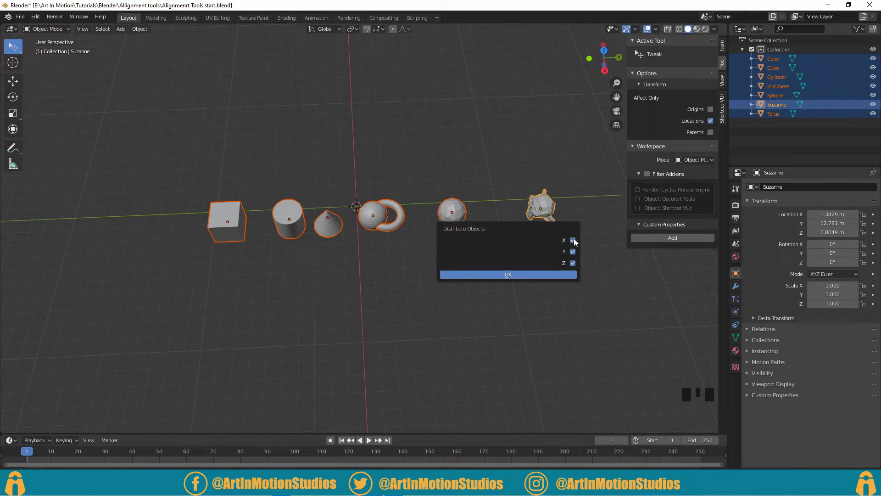
{"action": "left_click", "coordinate": [514, 275]}
{"action": "middle_click_drag", "start_coordinate": [510, 285], "coordinate": [523, 236]}
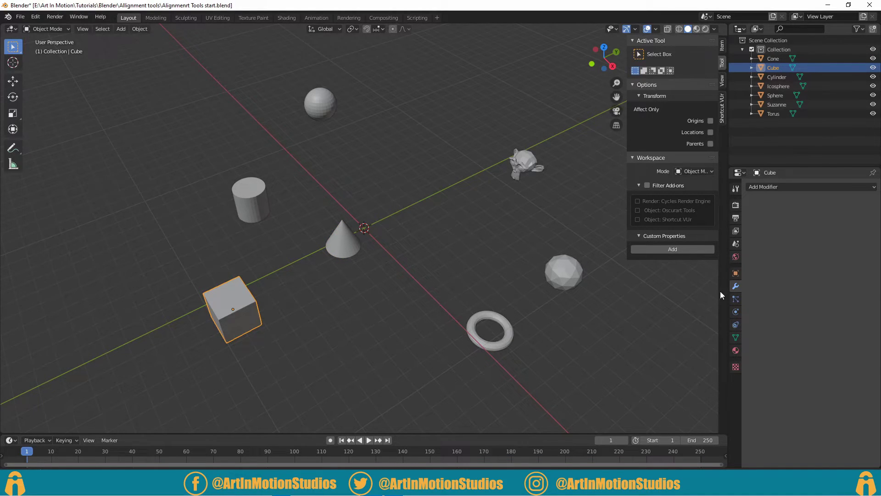
- Give the cube and cylinder Copy Location constraints targeting Suzanne, with Y unchecked
{"action": "left_click", "coordinate": [736, 325]}
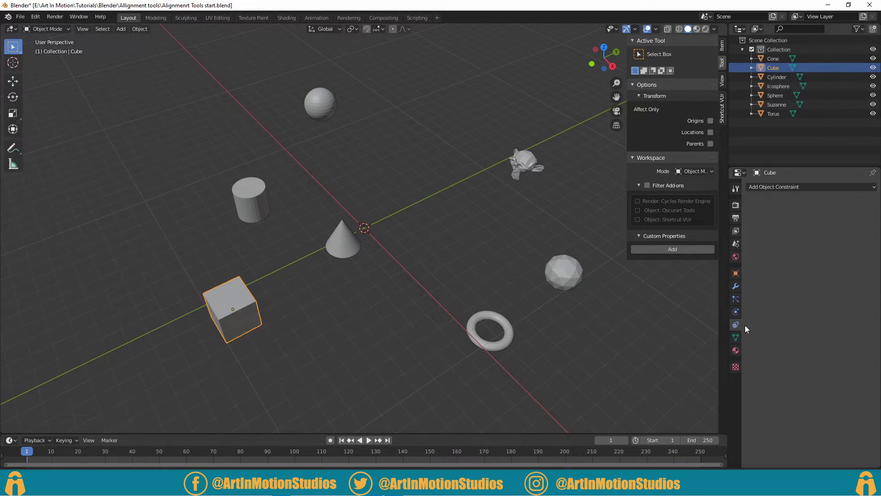
{"action": "left_click", "coordinate": [775, 188]}
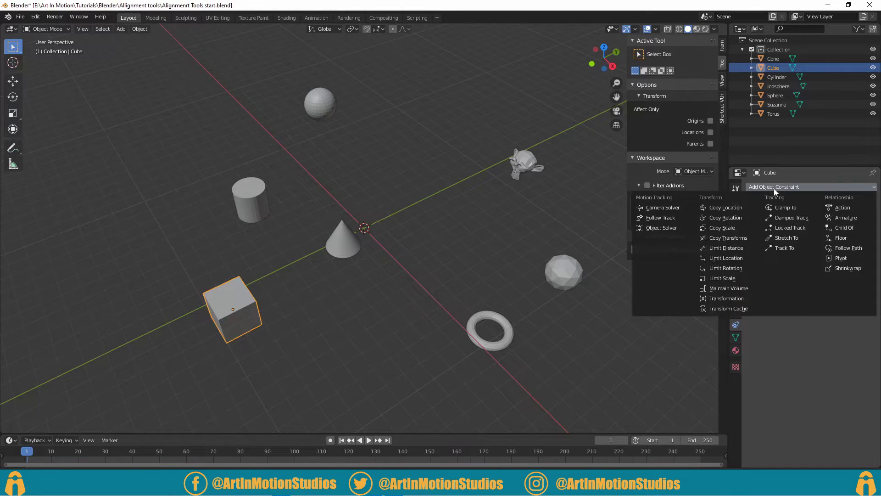
{"action": "left_click", "coordinate": [723, 209]}
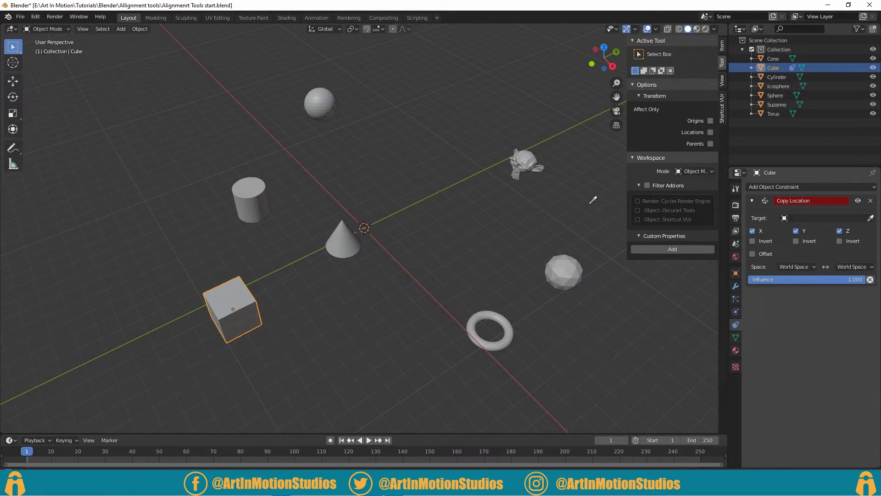
{"action": "left_click", "coordinate": [525, 158]}
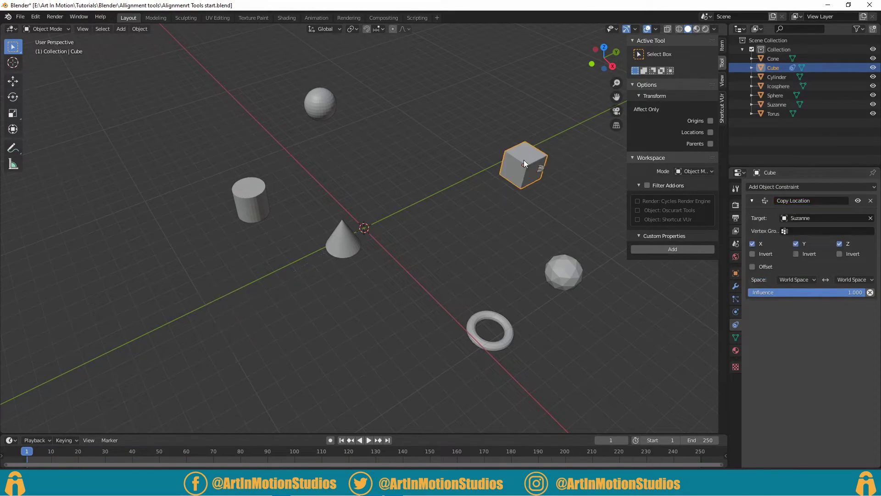
{"action": "left_click", "coordinate": [797, 244]}
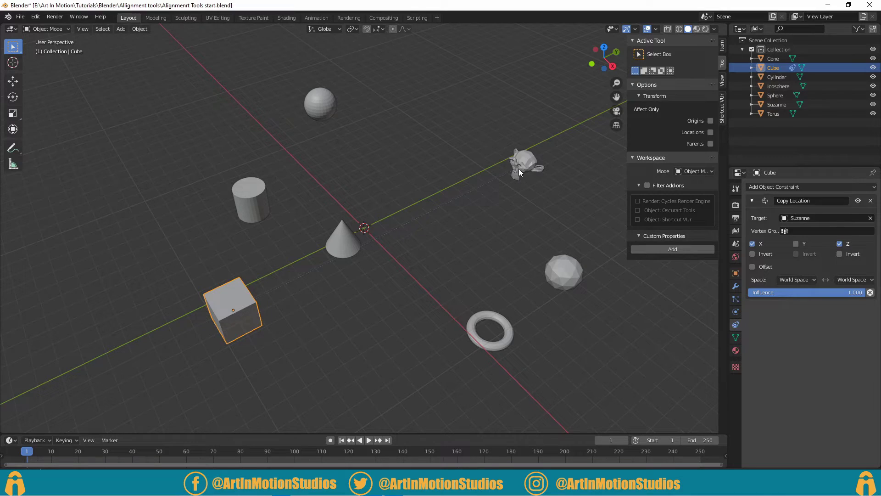
{"action": "left_click", "coordinate": [247, 210]}
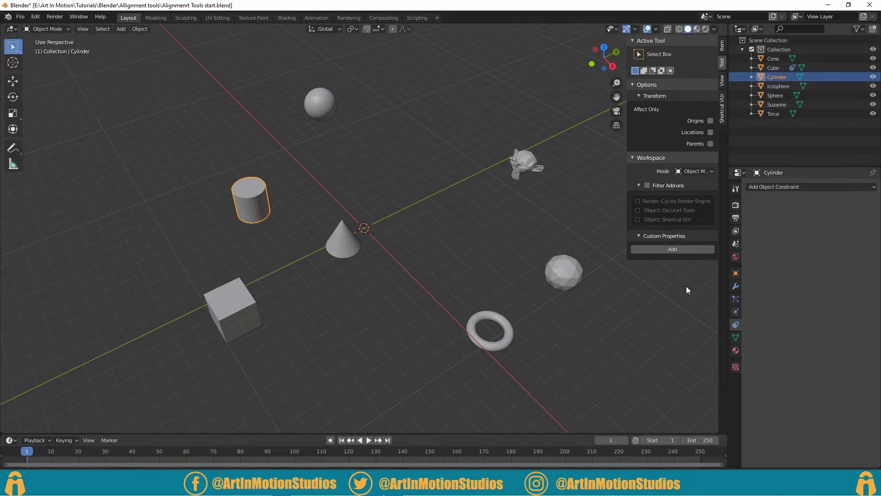
{"action": "left_click", "coordinate": [775, 188]}
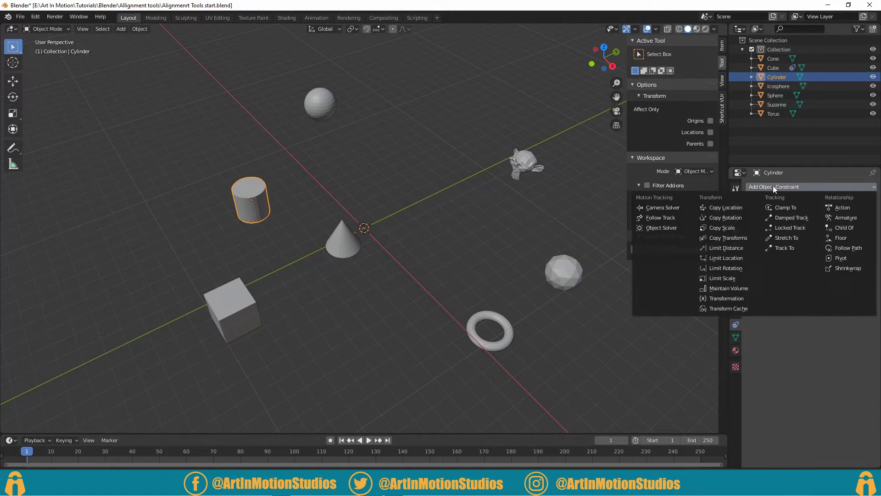
{"action": "left_click", "coordinate": [713, 208]}
{"action": "left_click", "coordinate": [826, 218]}
{"action": "left_click", "coordinate": [796, 244]}
- Give the cone and sphere Copy Location constraints targeting Suzanne, with Y unchecked
{"action": "left_click", "coordinate": [343, 243]}
{"action": "left_click", "coordinate": [775, 187]}
{"action": "left_click", "coordinate": [713, 208]}
{"action": "left_click", "coordinate": [826, 218]}
{"action": "left_click", "coordinate": [516, 179]}
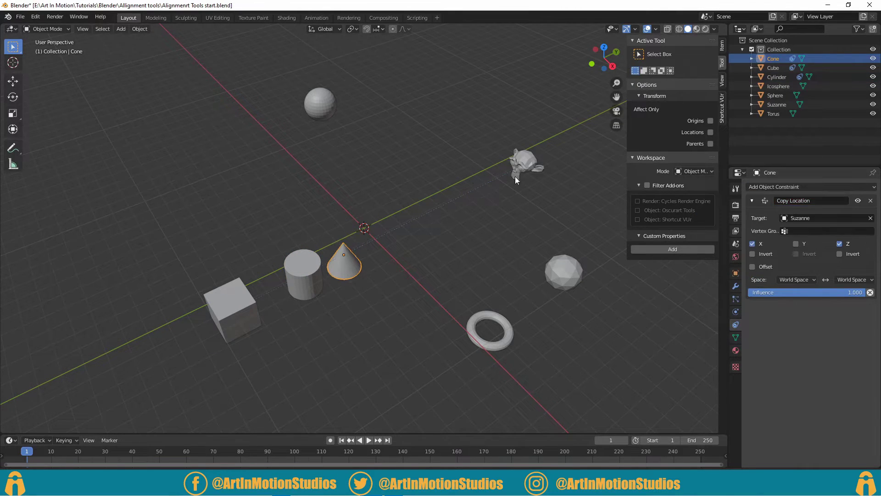
{"action": "left_click", "coordinate": [320, 103]}
{"action": "left_click", "coordinate": [775, 187]}
{"action": "left_click", "coordinate": [726, 207]}
{"action": "left_click", "coordinate": [827, 218]}
{"action": "left_click", "coordinate": [526, 163]}
- Give the torus and icosphere Copy Location constraints targeting Suzanne, with Y unchecked
{"action": "left_click", "coordinate": [509, 332]}
{"action": "left_click", "coordinate": [775, 187]}
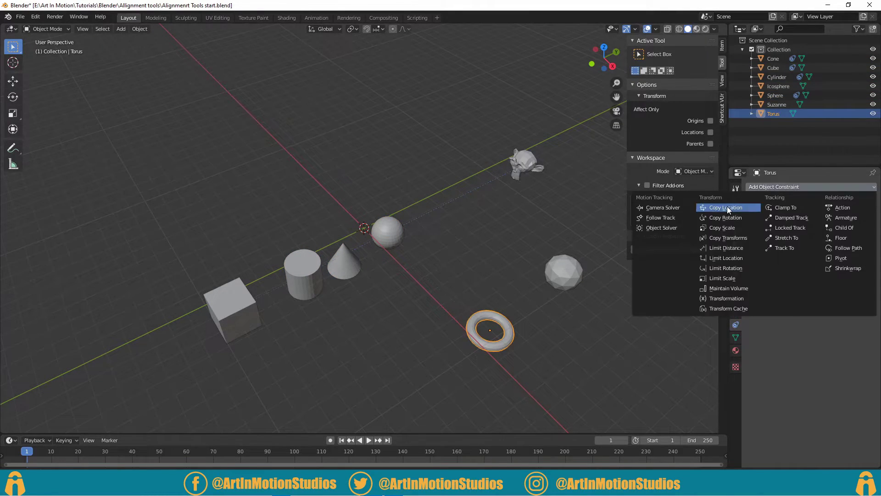
{"action": "left_click", "coordinate": [726, 207]}
{"action": "left_click", "coordinate": [796, 231]}
{"action": "left_click", "coordinate": [871, 218]}
{"action": "left_click", "coordinate": [526, 163]}
{"action": "left_click", "coordinate": [564, 271]}
{"action": "left_click", "coordinate": [775, 187]}
{"action": "left_click", "coordinate": [726, 208]}
{"action": "left_click", "coordinate": [871, 218]}
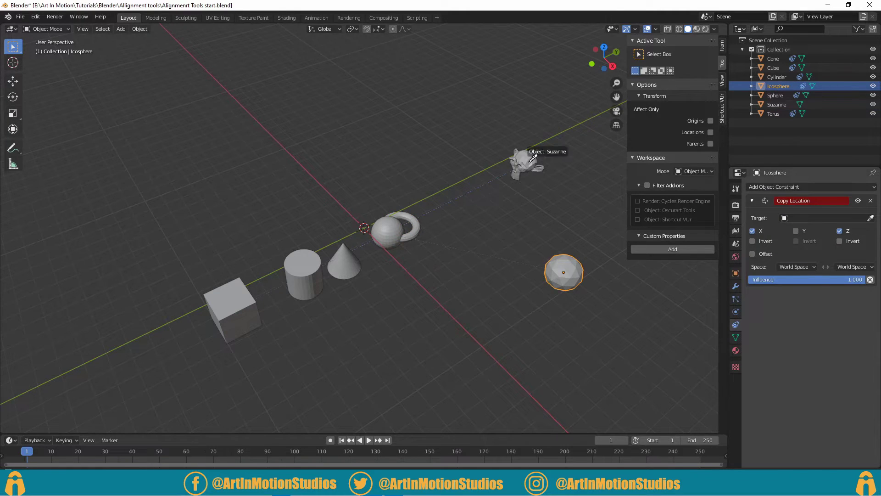
{"action": "left_click", "coordinate": [533, 158]}
{"action": "middle_click_drag", "start_coordinate": [532, 159], "coordinate": [452, 271]}
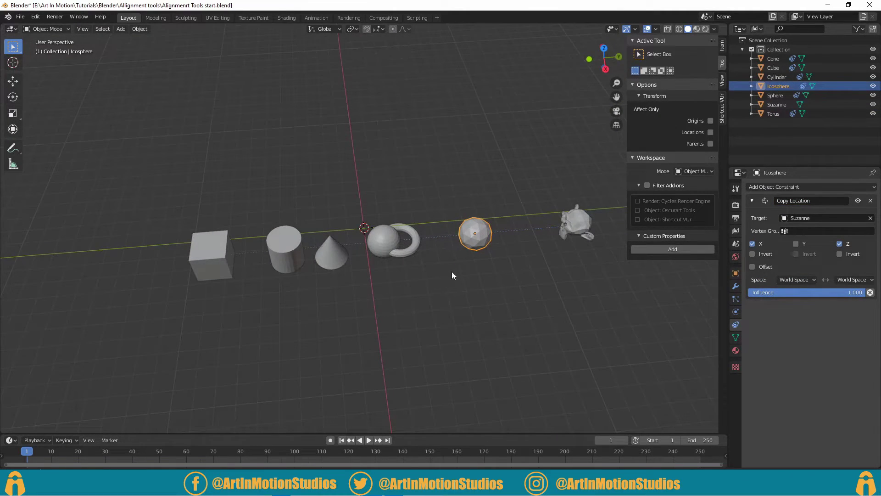
- Move the icosphere, torus and sphere to new spots along the row
{"action": "key", "text": "g"}
{"action": "left_click", "coordinate": [502, 277]}
{"action": "left_click", "coordinate": [418, 247]}
{"action": "key", "text": "g"}
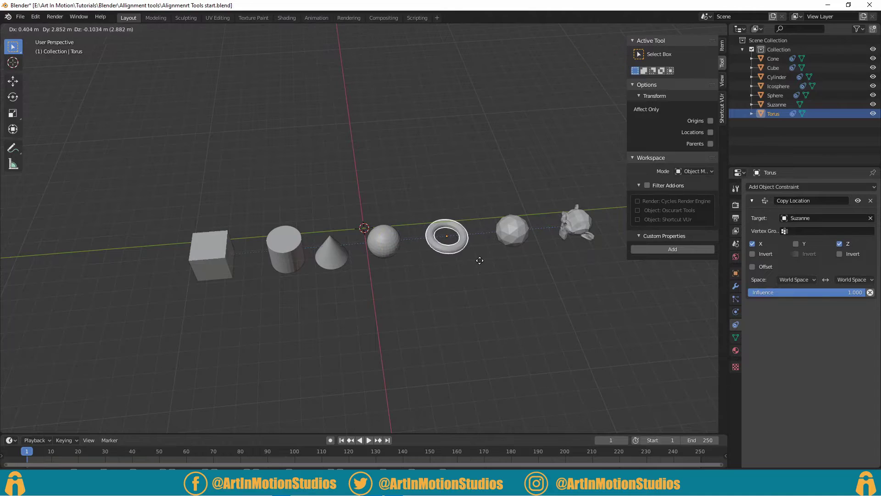
{"action": "left_click", "coordinate": [478, 258]}
{"action": "left_click", "coordinate": [390, 252]}
{"action": "key", "text": "g"}
{"action": "left_click", "coordinate": [415, 254]}
{"action": "key", "text": "g"}
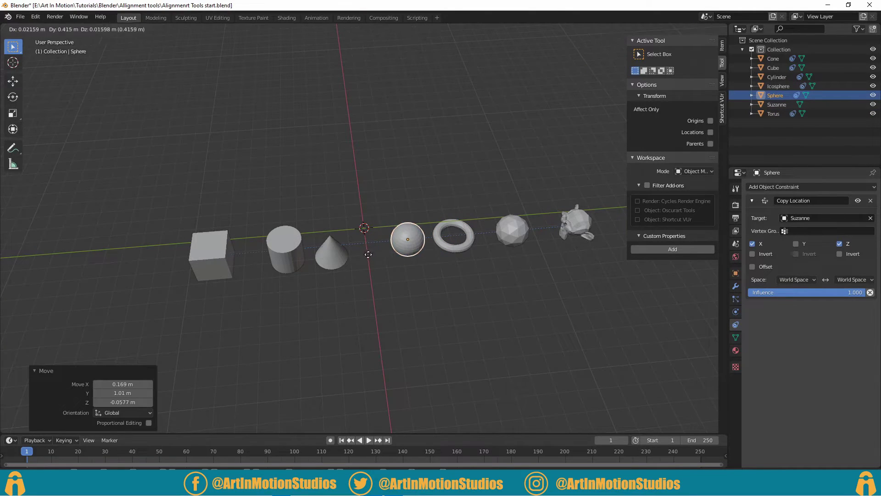
{"action": "left_click", "coordinate": [354, 258]}
- Reposition the cone, sphere and cylinder along the row
{"action": "left_click", "coordinate": [345, 262]}
{"action": "key", "text": "g"}
{"action": "left_click", "coordinate": [361, 262]}
{"action": "left_click", "coordinate": [390, 243]}
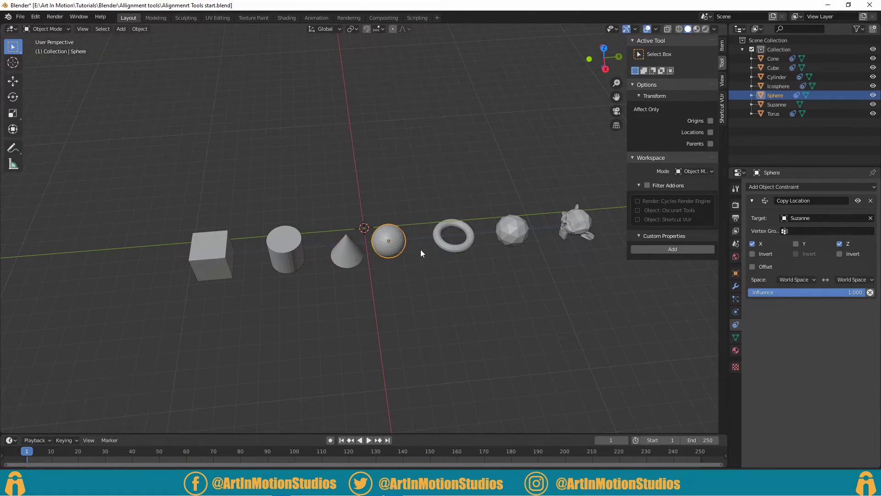
{"action": "key", "text": "g"}
{"action": "left_click", "coordinate": [398, 244]}
{"action": "left_click", "coordinate": [296, 243]}
{"action": "key", "text": "g"}
{"action": "left_click", "coordinate": [296, 241]}
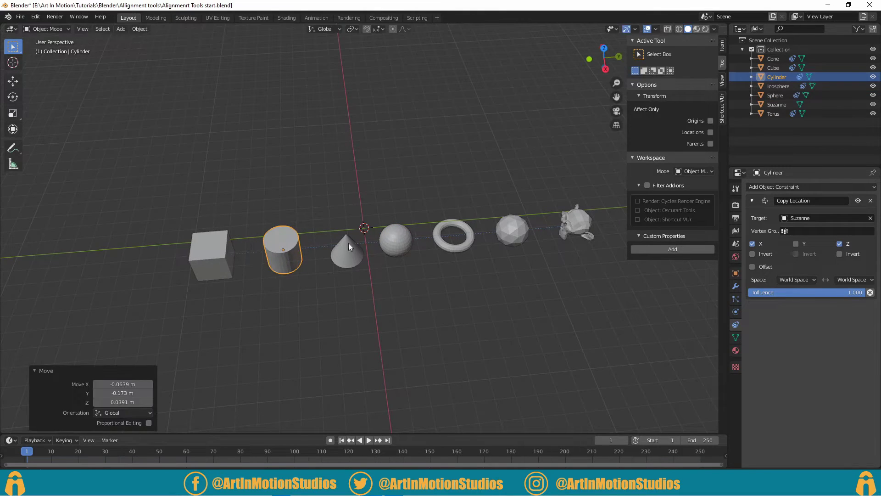
- Move Suzanne so the constrained objects follow, then shift the icosphere and torus
{"action": "left_click", "coordinate": [571, 228]}
{"action": "key", "text": "g"}
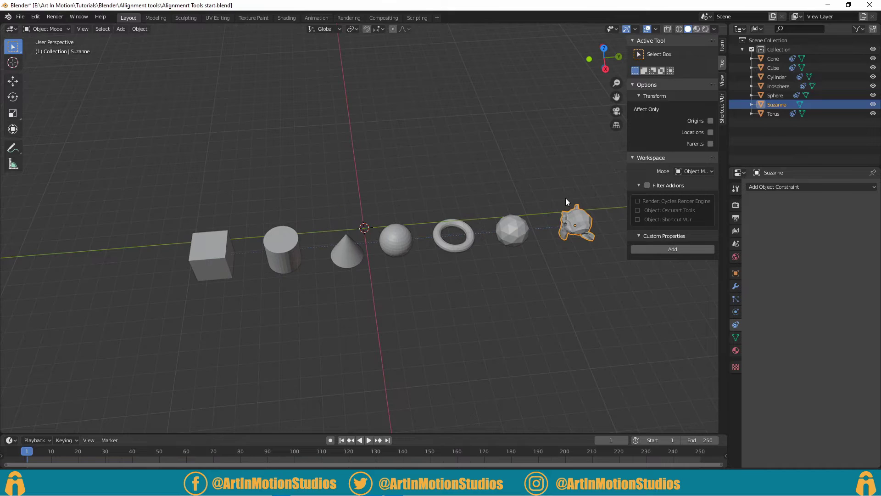
{"action": "left_click", "coordinate": [583, 244]}
{"action": "left_click", "coordinate": [528, 236]}
{"action": "key", "text": "g"}
{"action": "left_click", "coordinate": [517, 249]}
{"action": "left_click", "coordinate": [488, 245]}
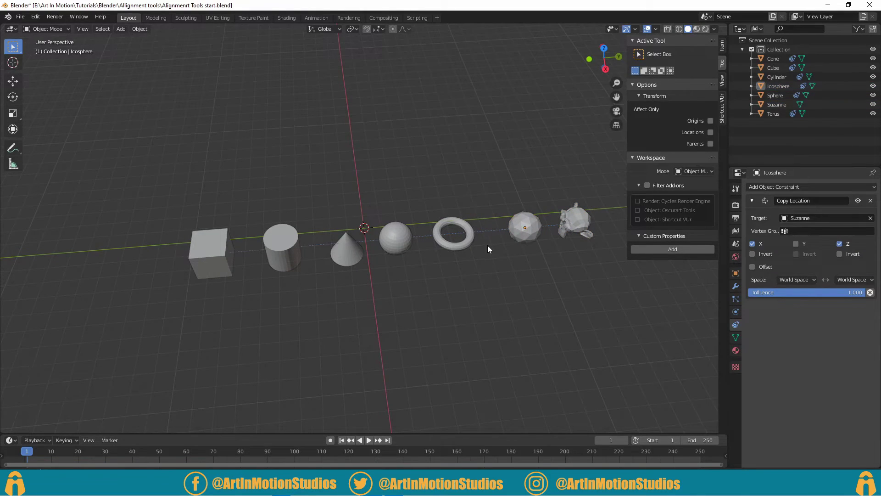
{"action": "left_click", "coordinate": [479, 243]}
{"action": "key", "text": "g"}
{"action": "left_click", "coordinate": [443, 247]}
- Adjust the sphere, cone and cylinder positions so the row is evenly spaced
{"action": "left_click", "coordinate": [396, 237]}
{"action": "key", "text": "g"}
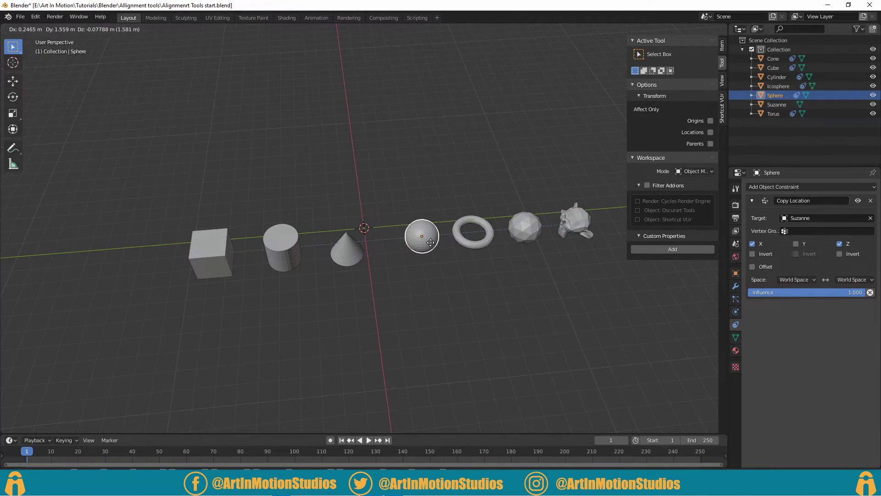
{"action": "left_click", "coordinate": [406, 241]}
{"action": "key", "text": "g"}
{"action": "left_click", "coordinate": [354, 255]}
{"action": "left_click", "coordinate": [345, 255]}
{"action": "key", "text": "g"}
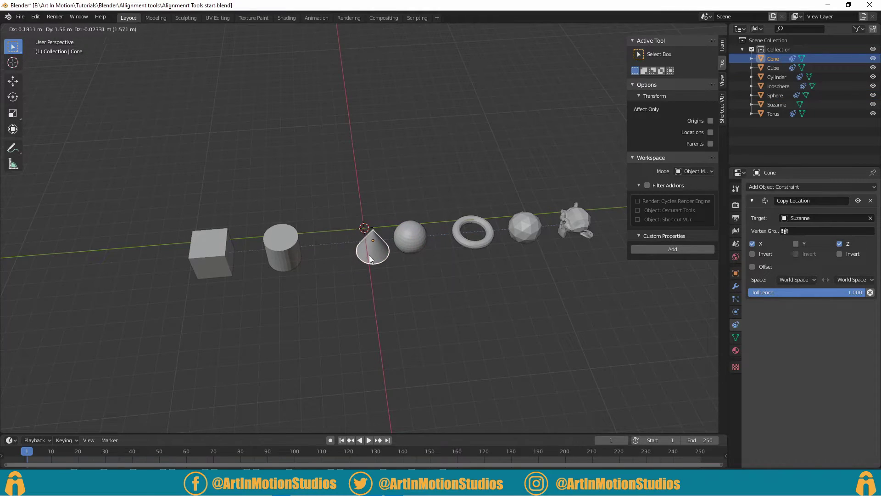
{"action": "left_click", "coordinate": [369, 256]}
{"action": "left_click", "coordinate": [277, 252]}
{"action": "key", "text": "g"}
{"action": "left_click", "coordinate": [334, 257]}
{"action": "left_click", "coordinate": [564, 232]}
- Nudge Suzanne slightly left and adjust the icosphere's constraint influence slider
{"action": "key", "text": "g"}
{"action": "left_click", "coordinate": [555, 236]}
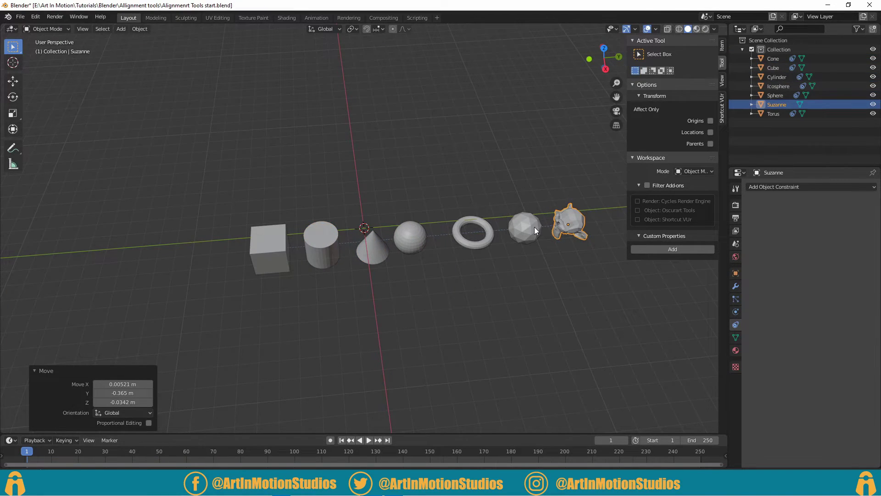
{"action": "left_click", "coordinate": [535, 230]}
{"action": "left_click_drag", "start_coordinate": [839, 292], "coordinate": [868, 293]}
- Set the torus's Copy Location influence to 0, returning it to its original spot
{"action": "left_click_drag", "start_coordinate": [241, 242], "coordinate": [609, 300]}
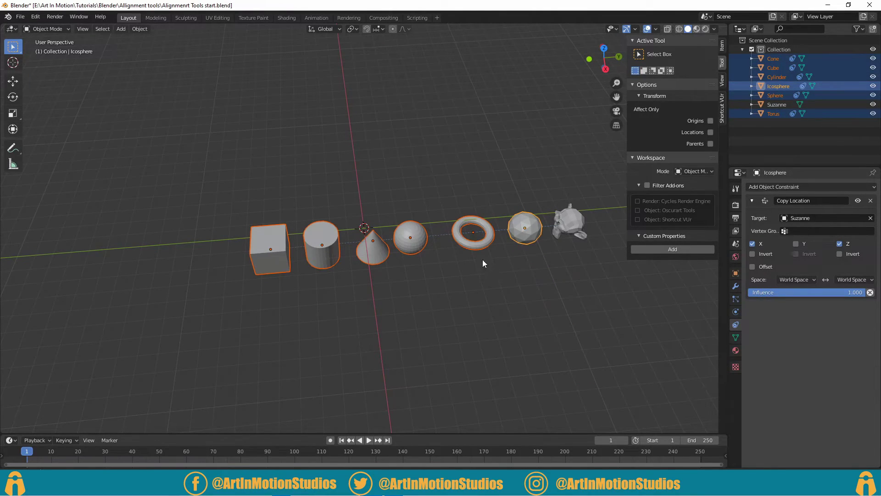
{"action": "left_click", "coordinate": [476, 226]}
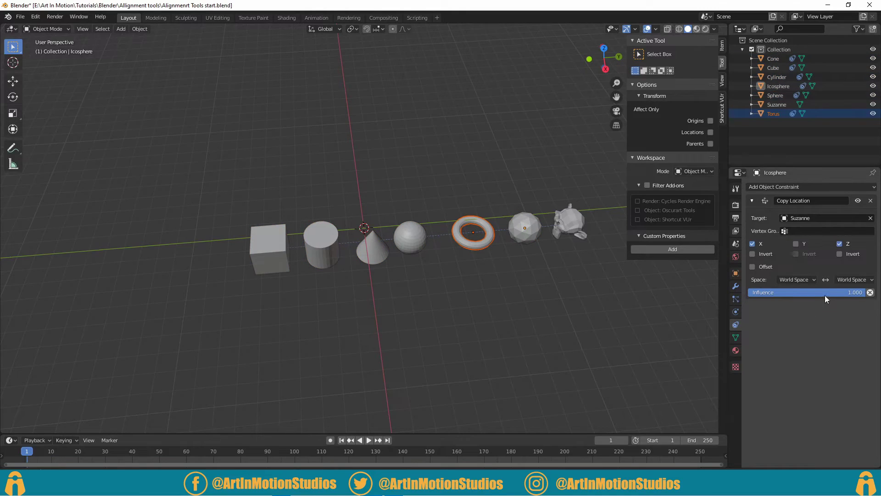
{"action": "left_click_drag", "start_coordinate": [827, 292], "coordinate": [866, 292]}
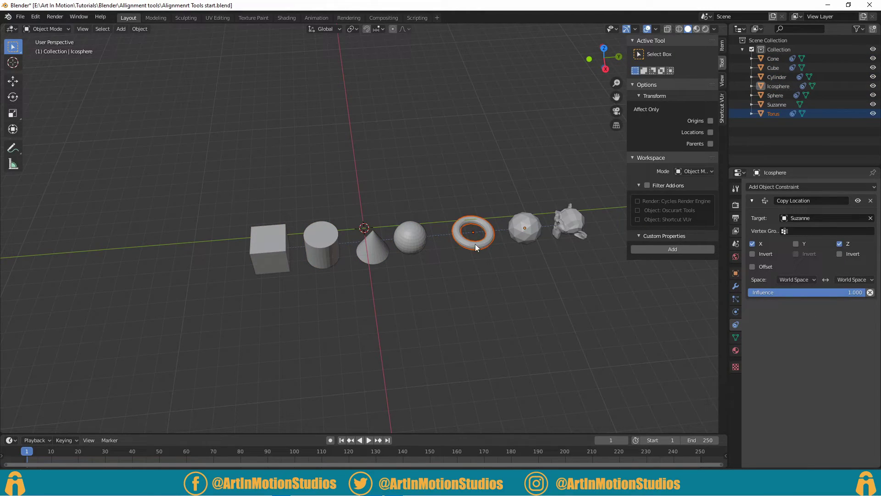
{"action": "left_click", "coordinate": [423, 243]}
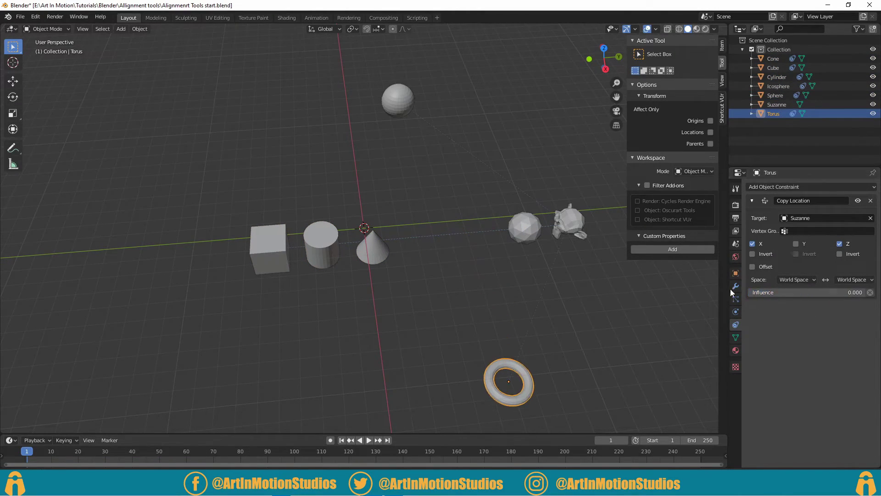
- Lower the cone's Copy Location influence partway and set the cylinder's to 0
{"action": "left_click", "coordinate": [391, 264]}
{"action": "mouse_move", "coordinate": [761, 292]}
{"action": "left_mouse_down"}
{"action": "mouse_move", "coordinate": [827, 292]}
{"action": "mouse_move", "coordinate": [753, 292]}
{"action": "left_mouse_up"}
{"action": "left_click", "coordinate": [321, 245]}
{"action": "left_click", "coordinate": [450, 315]}
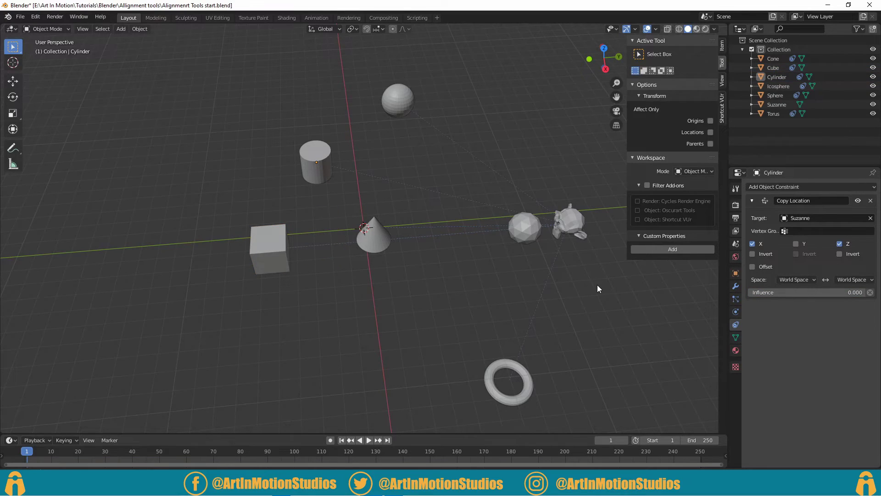